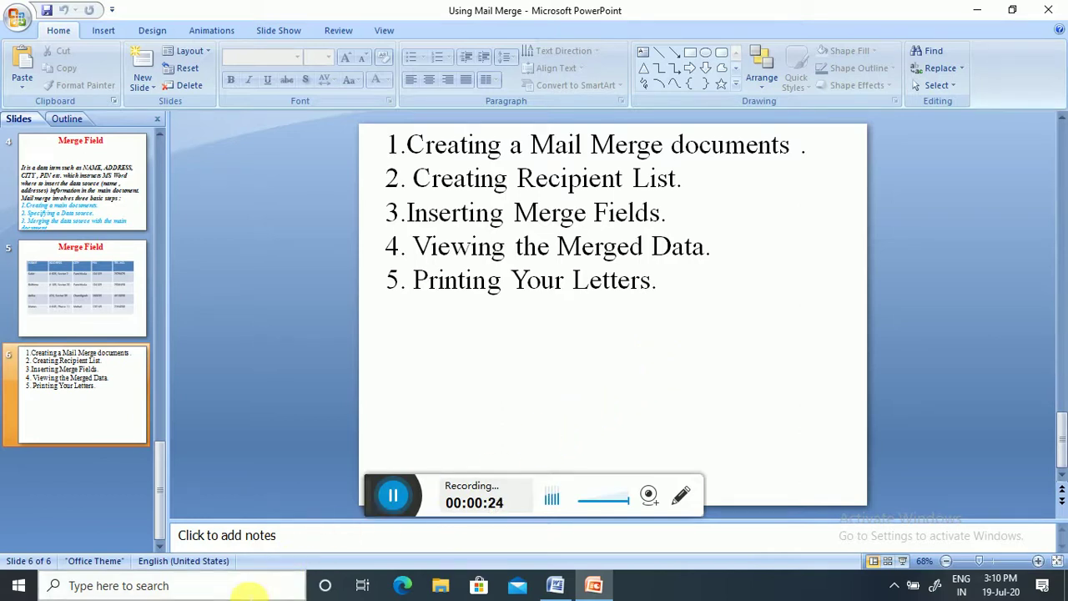
# - Open the Windows search panel listing top apps and recent files
pyautogui.click(249, 587)
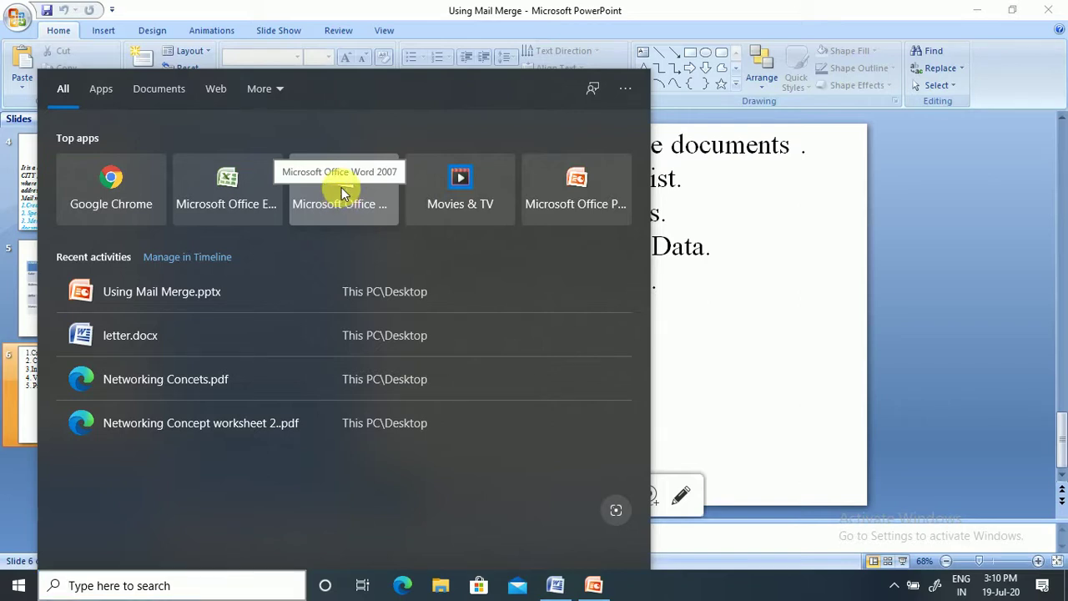
# - Launch Word 2007 with a maximized blank Document5 showing the Mailings commands
pyautogui.click(341, 189)
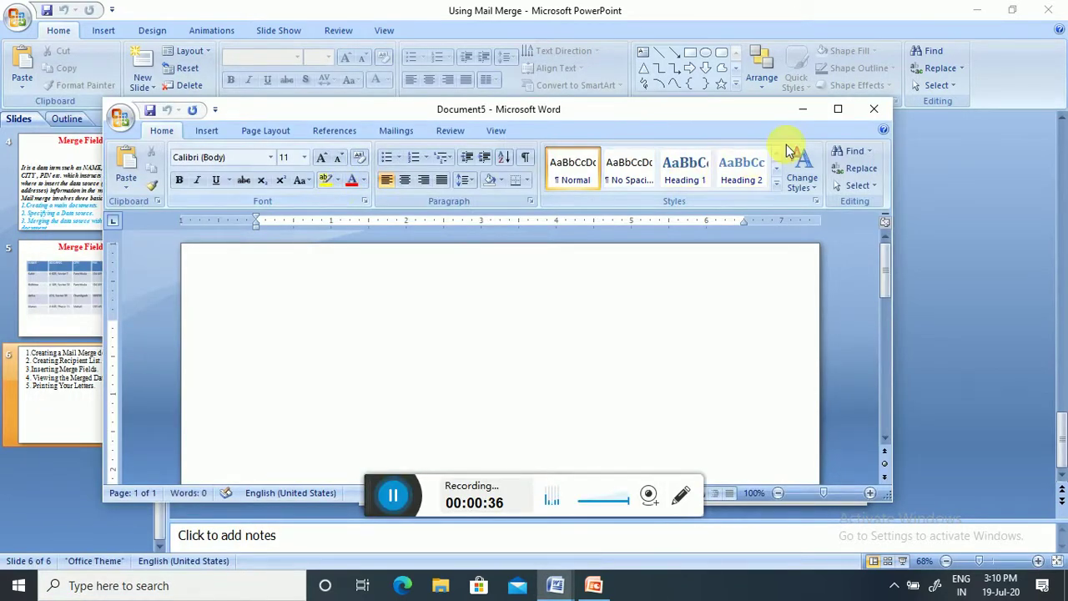
pyautogui.click(838, 109)
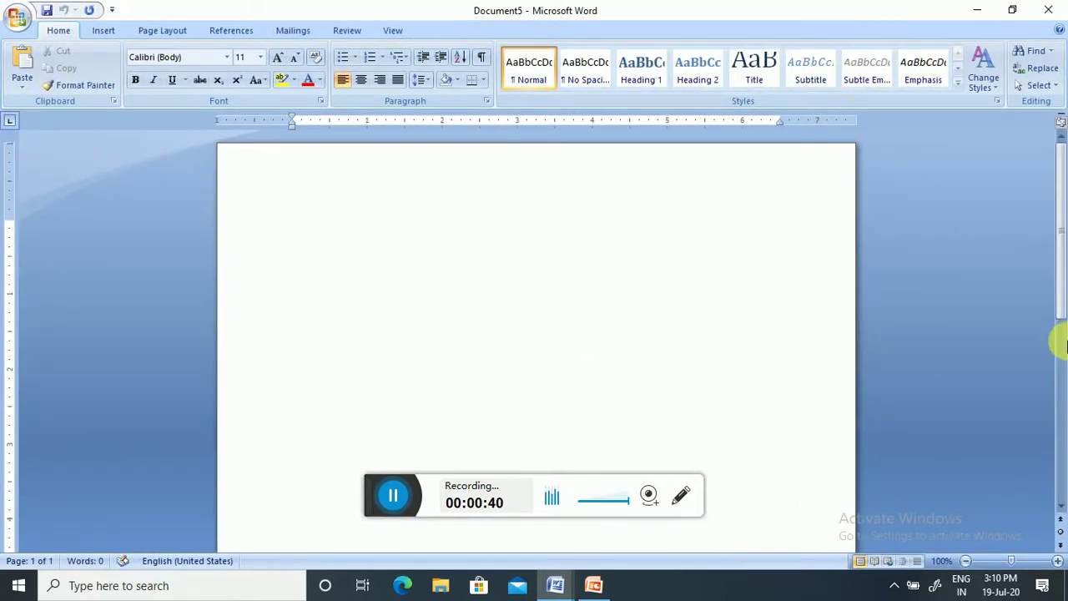
pyautogui.click(293, 32)
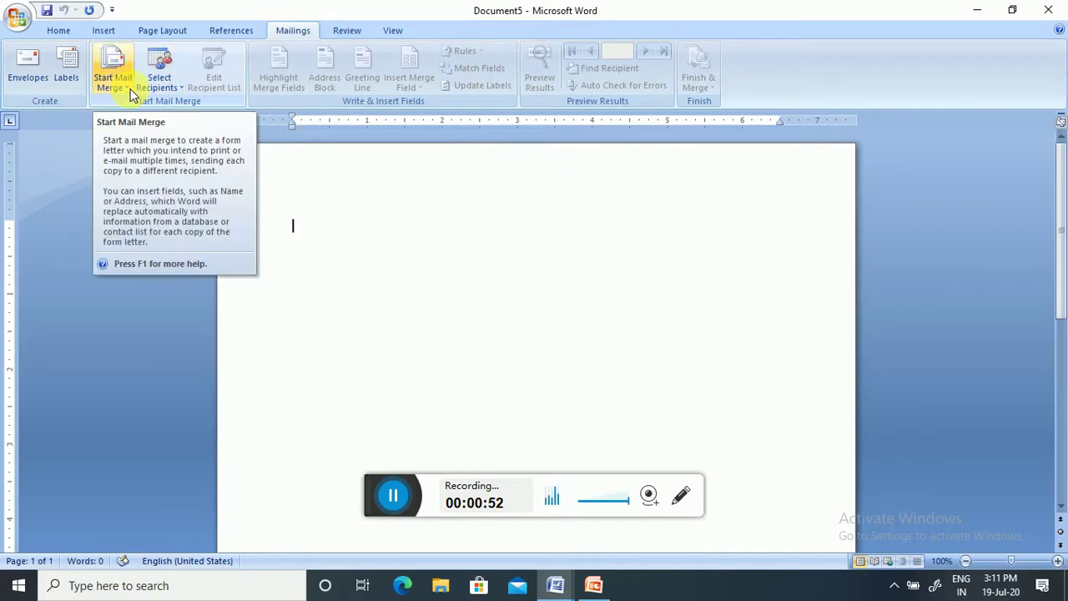
# - Start the Step by Step Mail Merge Wizard and bring Document5 back to the front
pyautogui.click(125, 89)
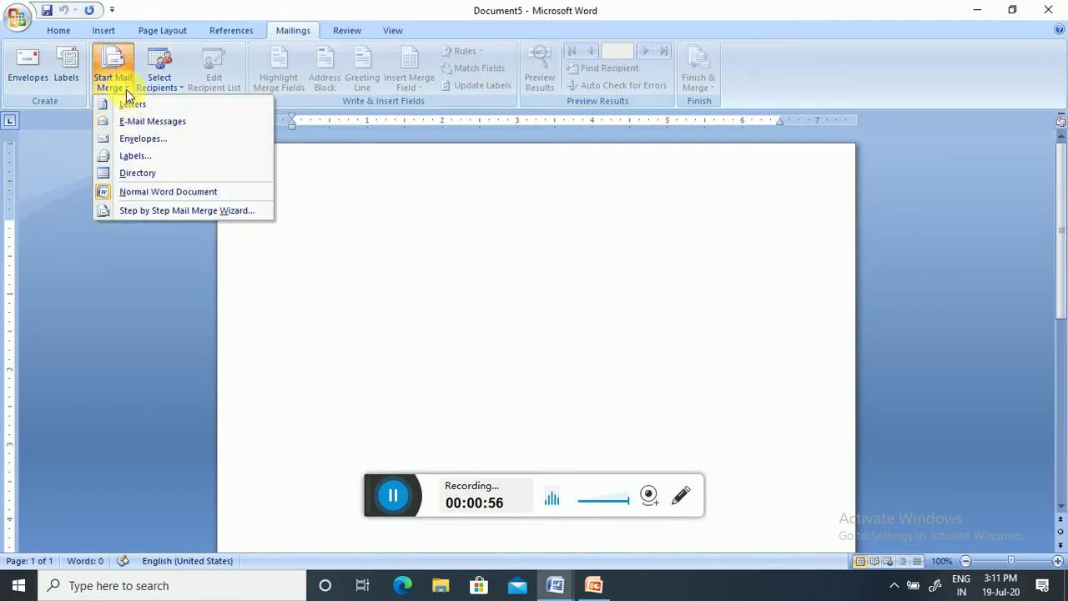
pyautogui.click(133, 213)
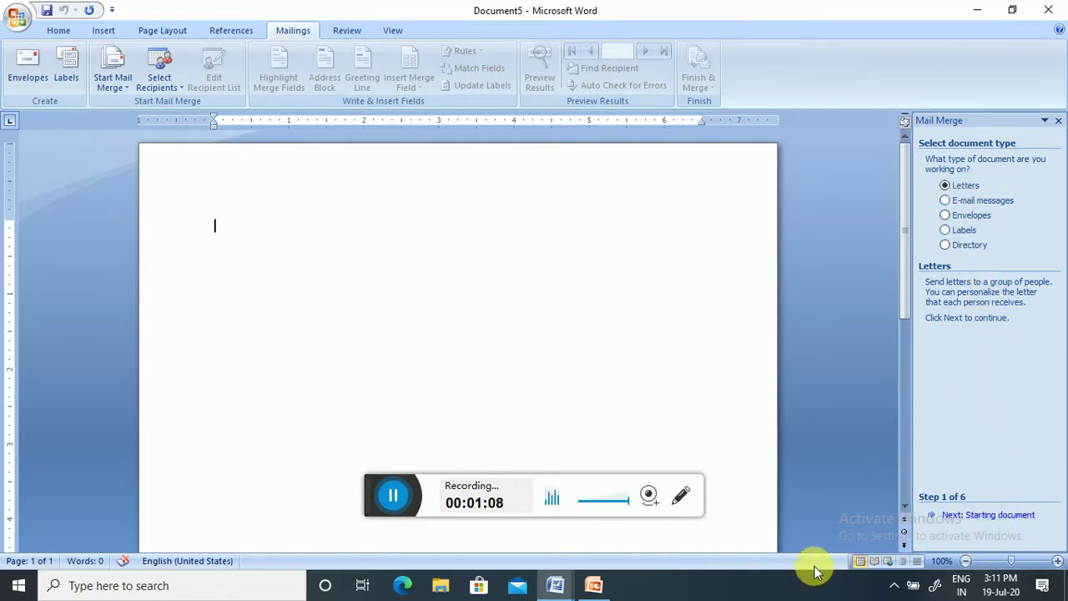
pyautogui.click(594, 584)
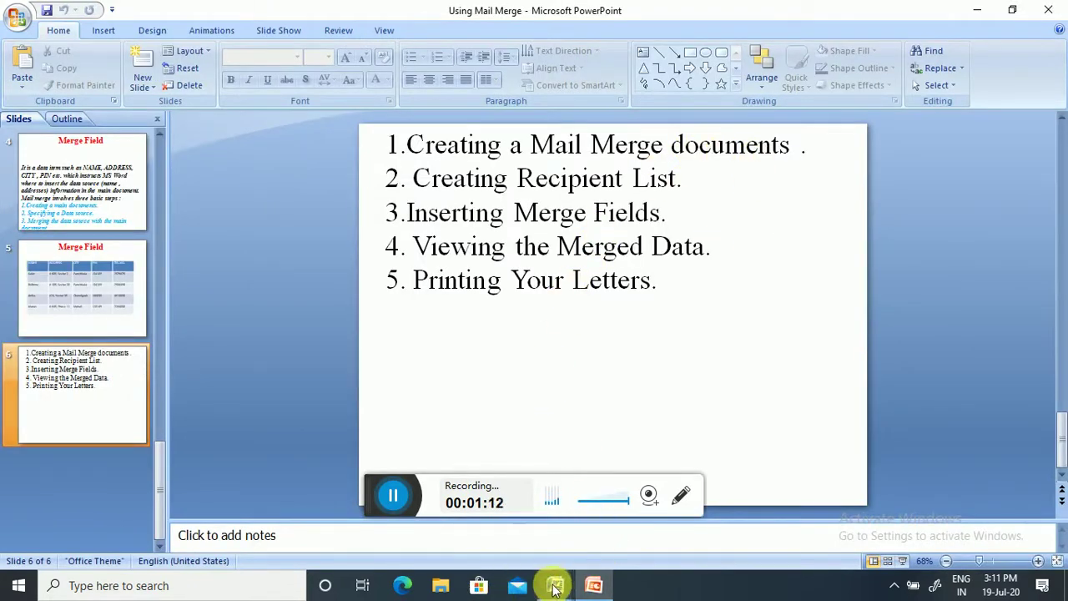
pyautogui.moveTo(554, 585)
pyautogui.click(646, 538)
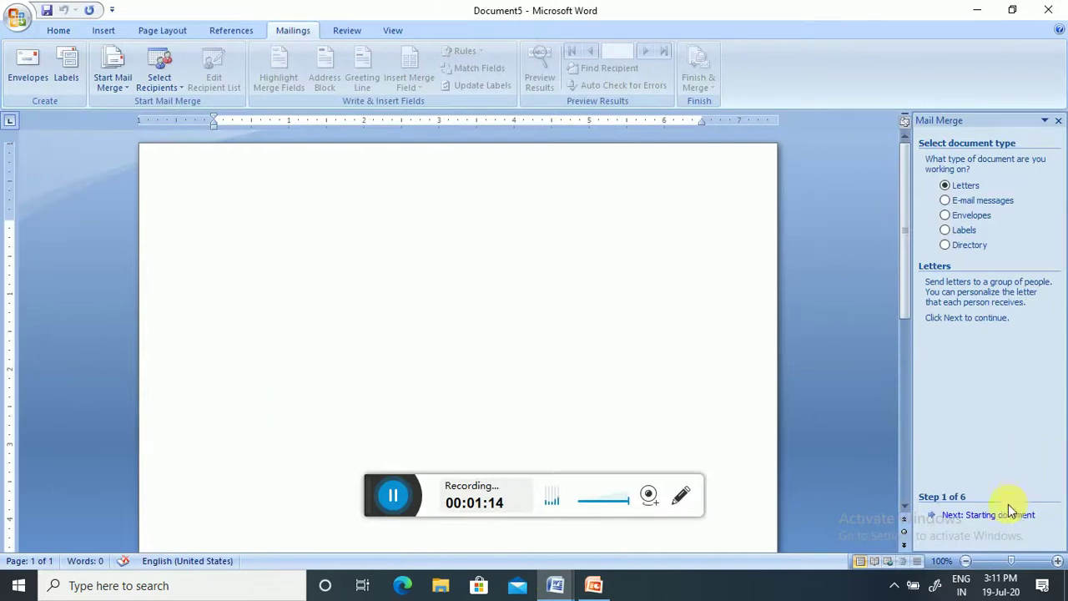
# - Keep Letters and the current document, then choose Type a new list for recipients
pyautogui.click(1005, 516)
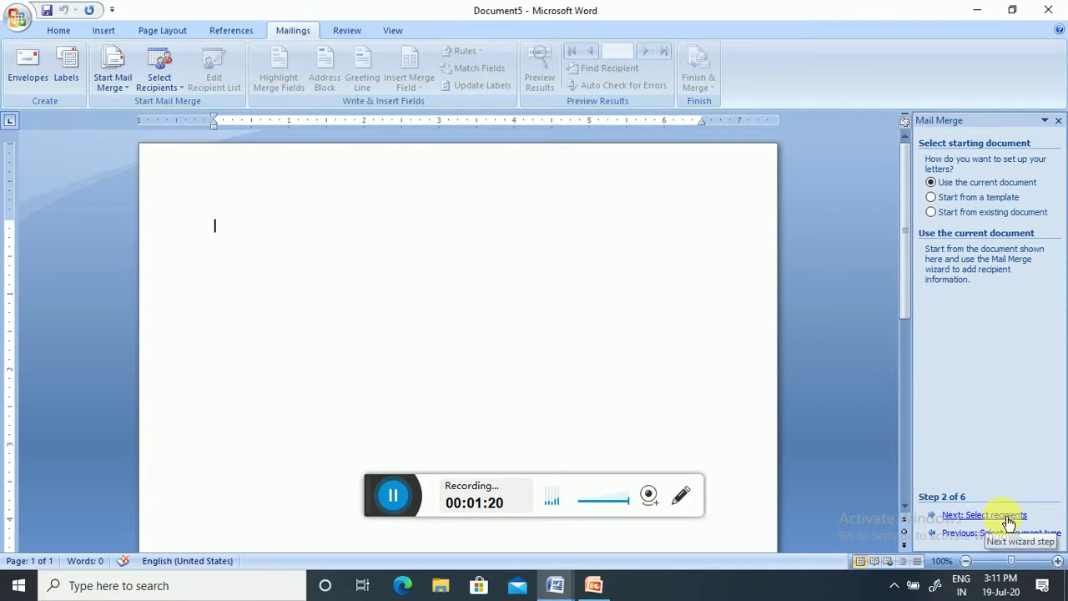
pyautogui.click(1007, 519)
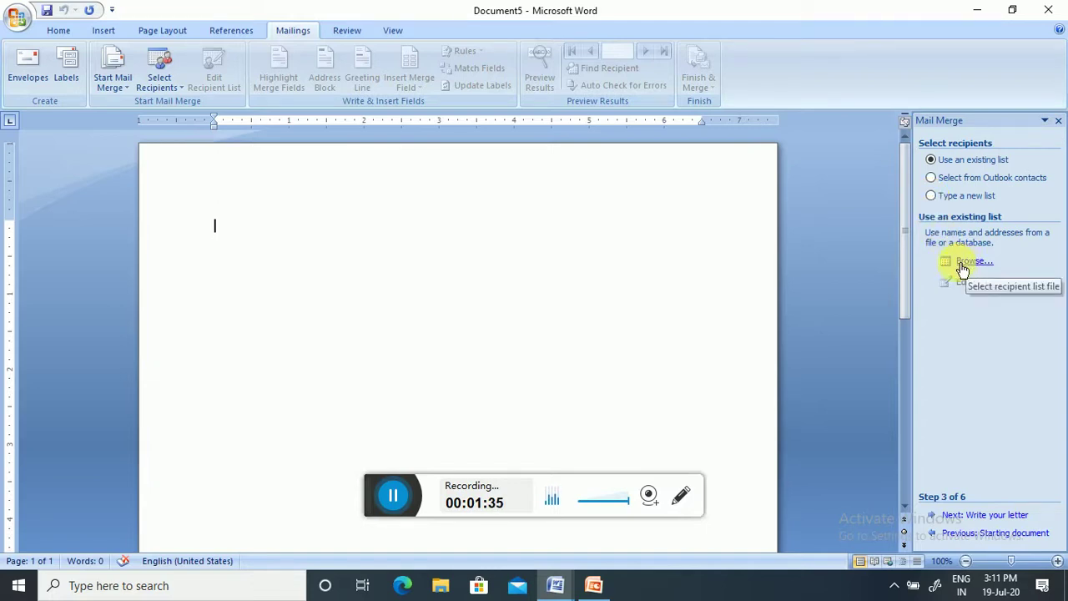
pyautogui.click(930, 196)
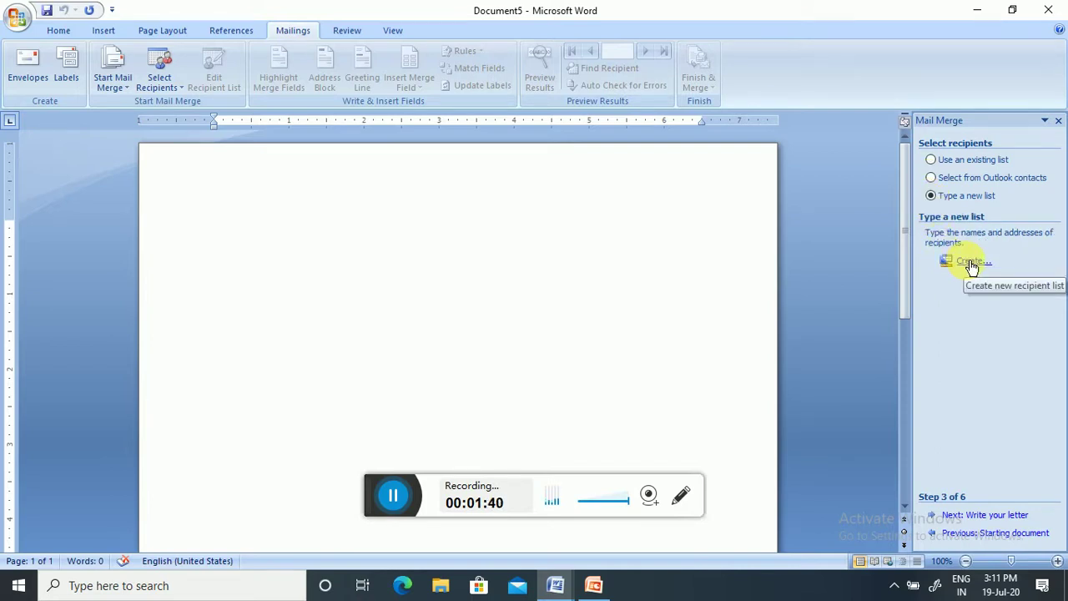
# - Create a new recipient list in the New Address List dialog
pyautogui.click(970, 263)
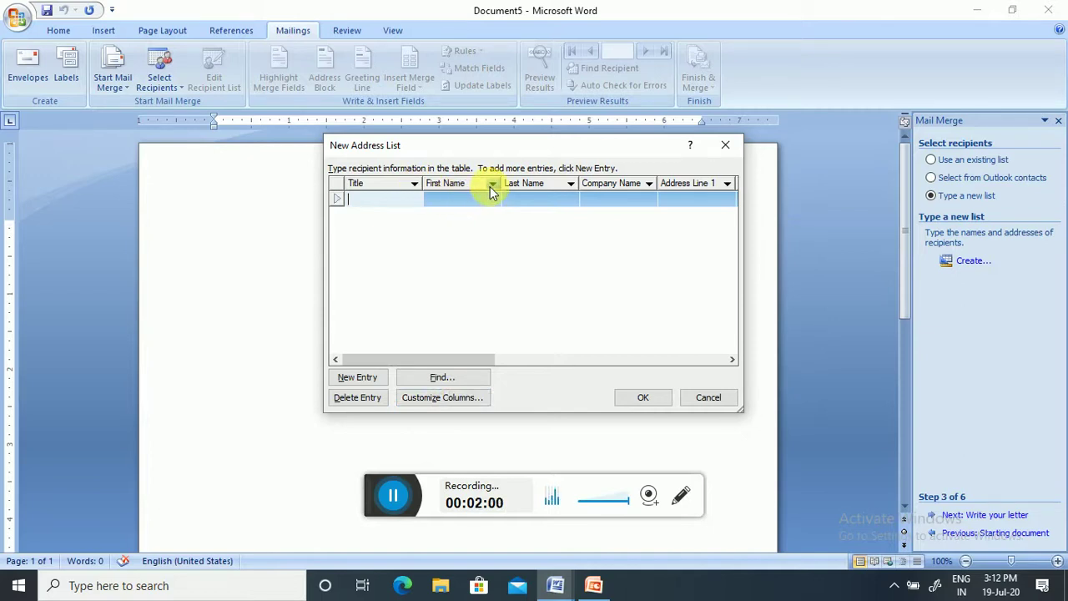
# - In Customize Columns, delete the Title, Address Line 2 and State fields
pyautogui.click(443, 398)
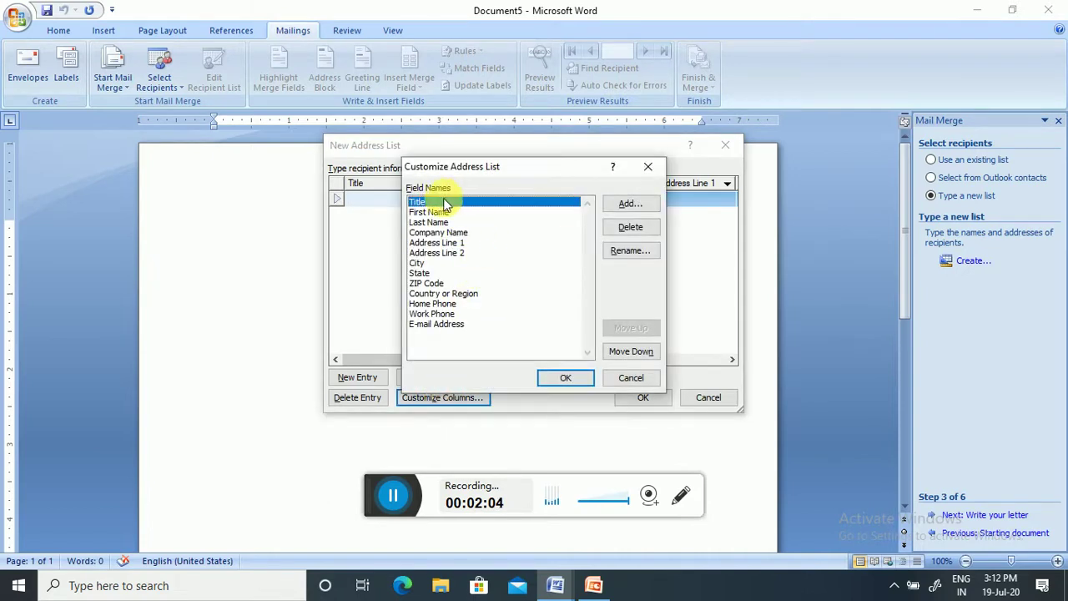
pyautogui.click(624, 228)
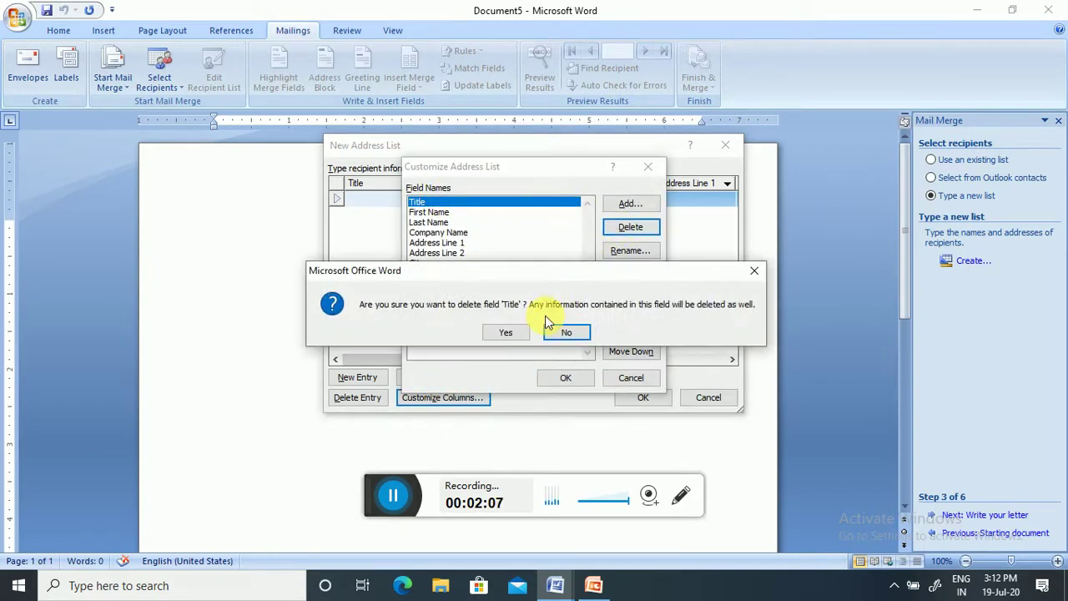
pyautogui.click(507, 333)
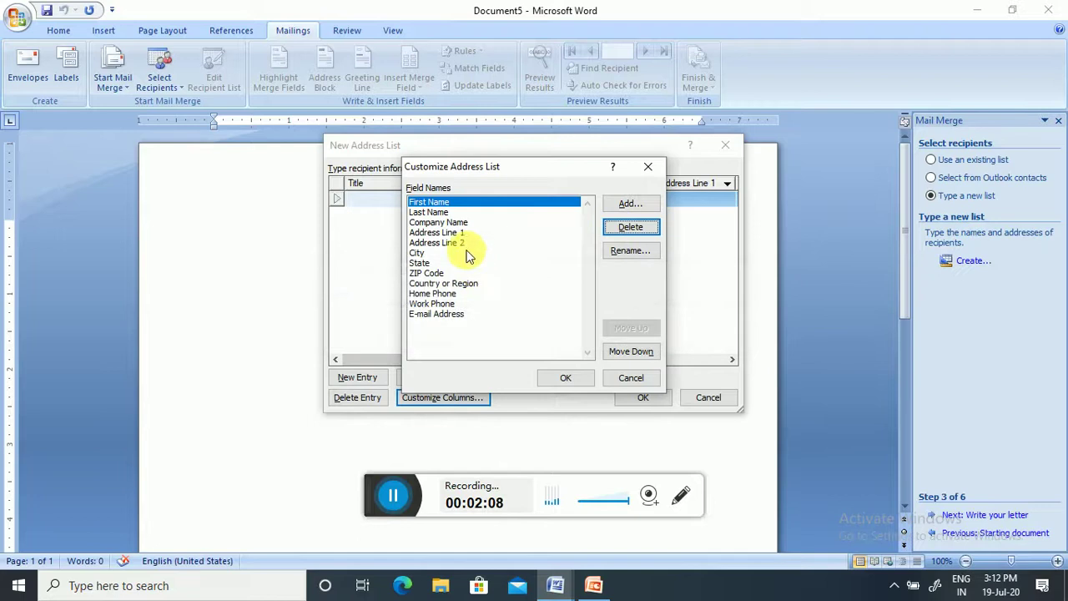
pyautogui.click(435, 223)
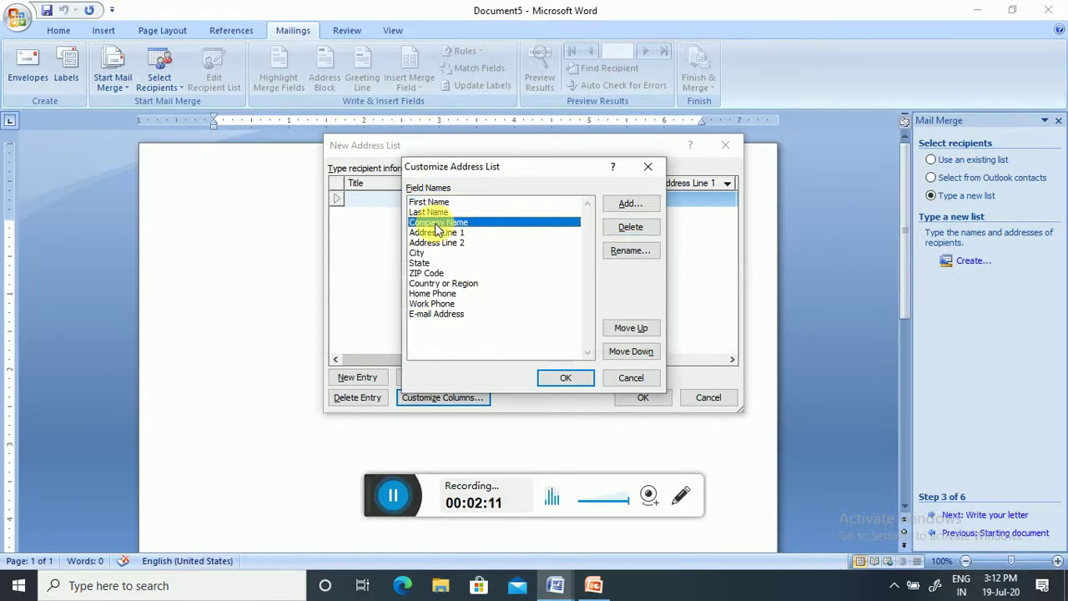
pyautogui.click(435, 234)
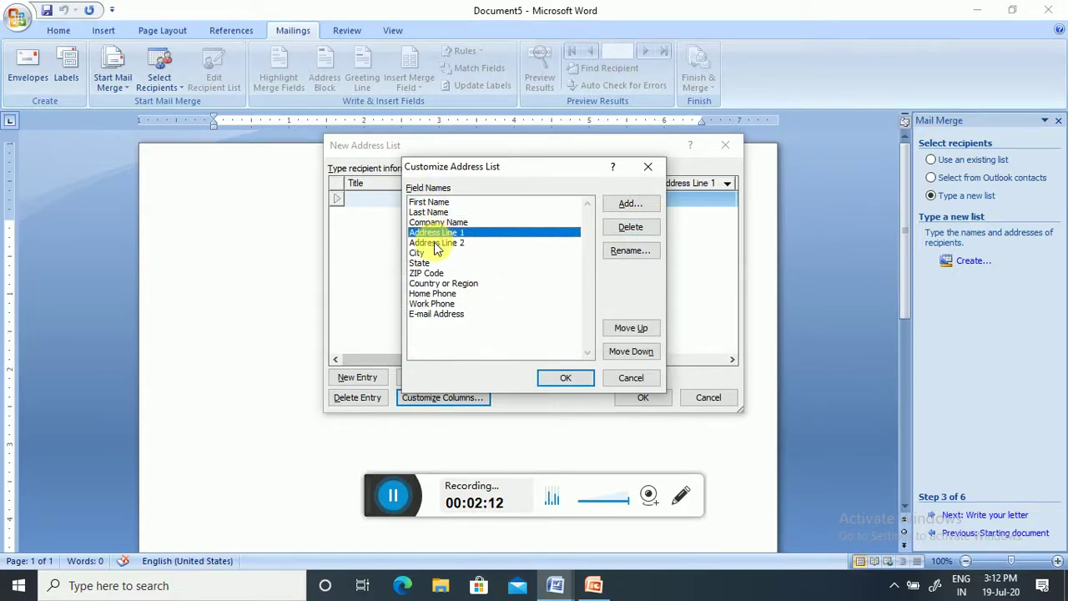
pyautogui.click(435, 242)
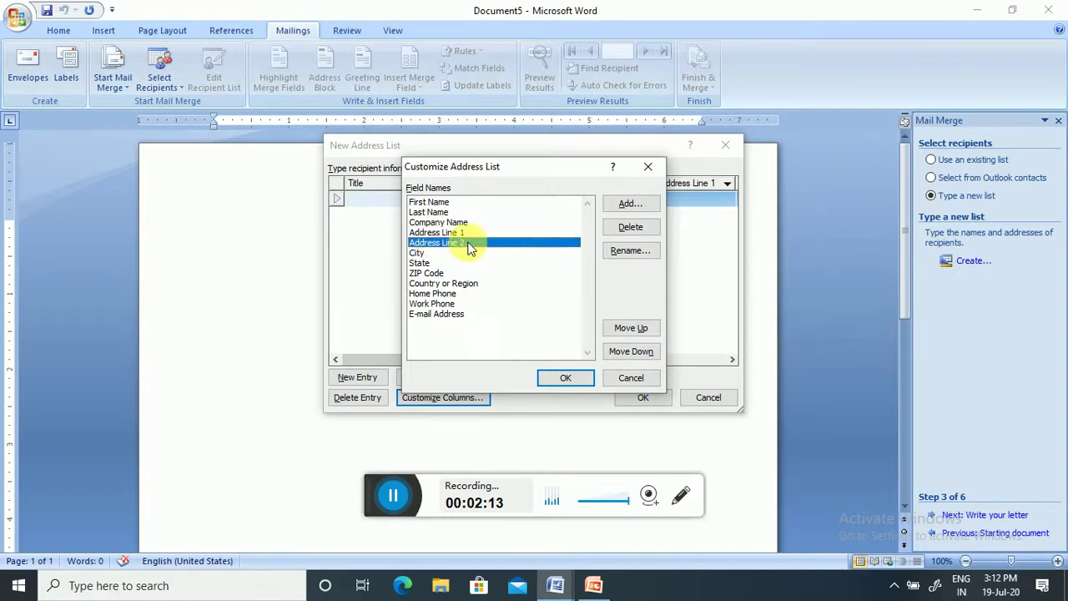
pyautogui.click(631, 227)
pyautogui.click(506, 334)
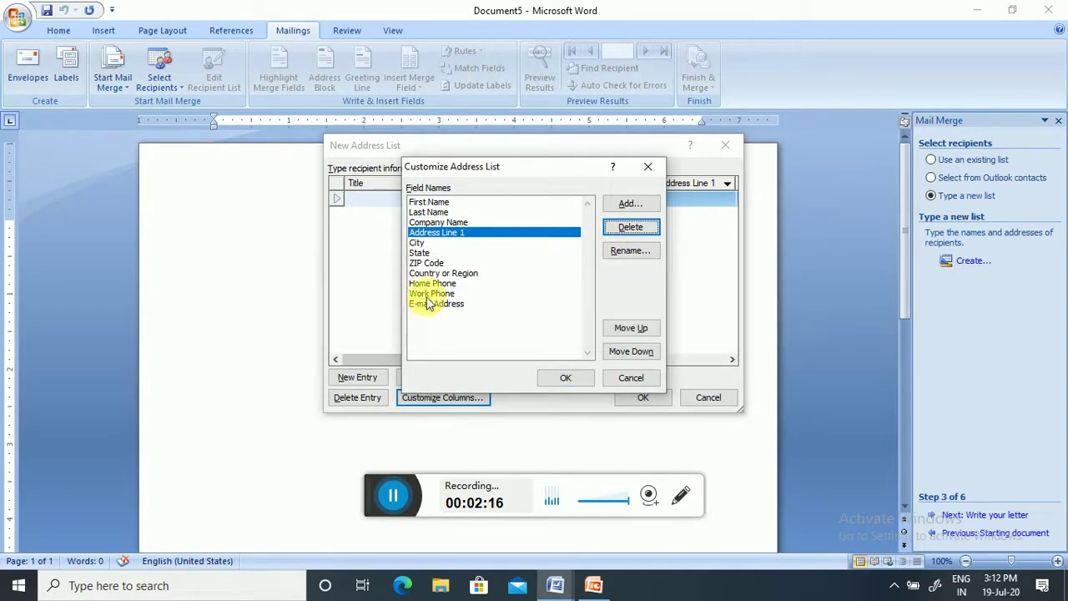
pyautogui.click(428, 253)
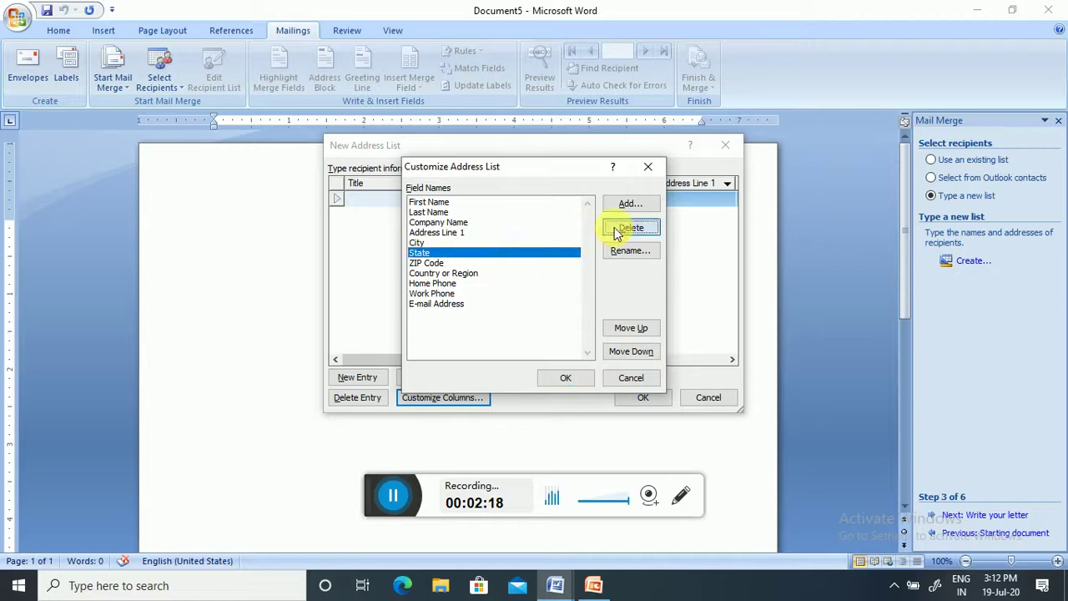
pyautogui.click(630, 227)
pyautogui.click(501, 334)
# - Delete ZIP Code, Country or Region, Home Phone, Work Phone and E-mail Address, then apply
pyautogui.click(425, 253)
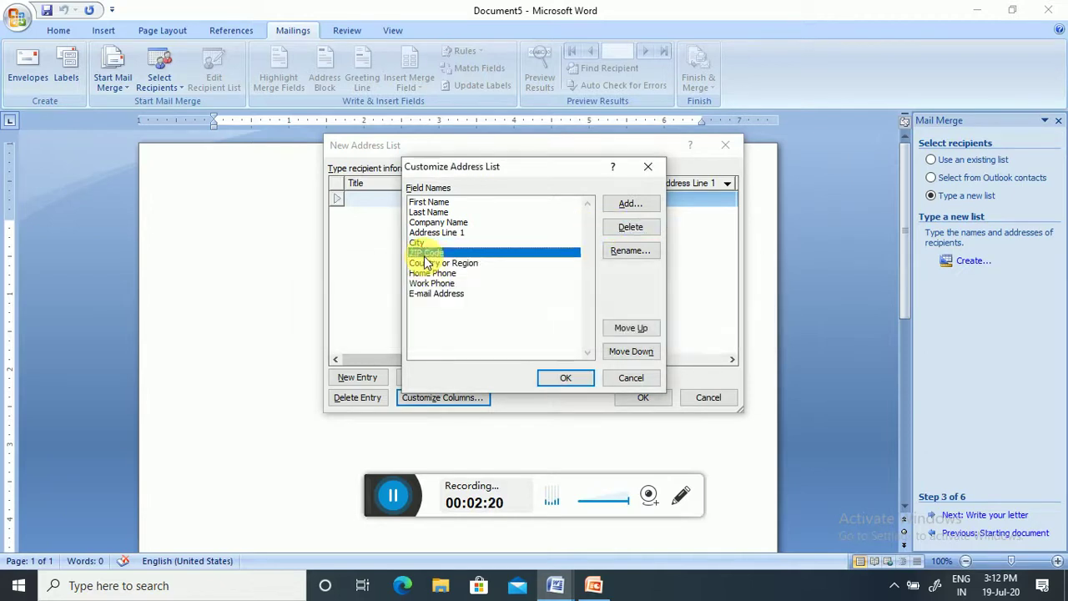
pyautogui.click(630, 227)
pyautogui.click(507, 333)
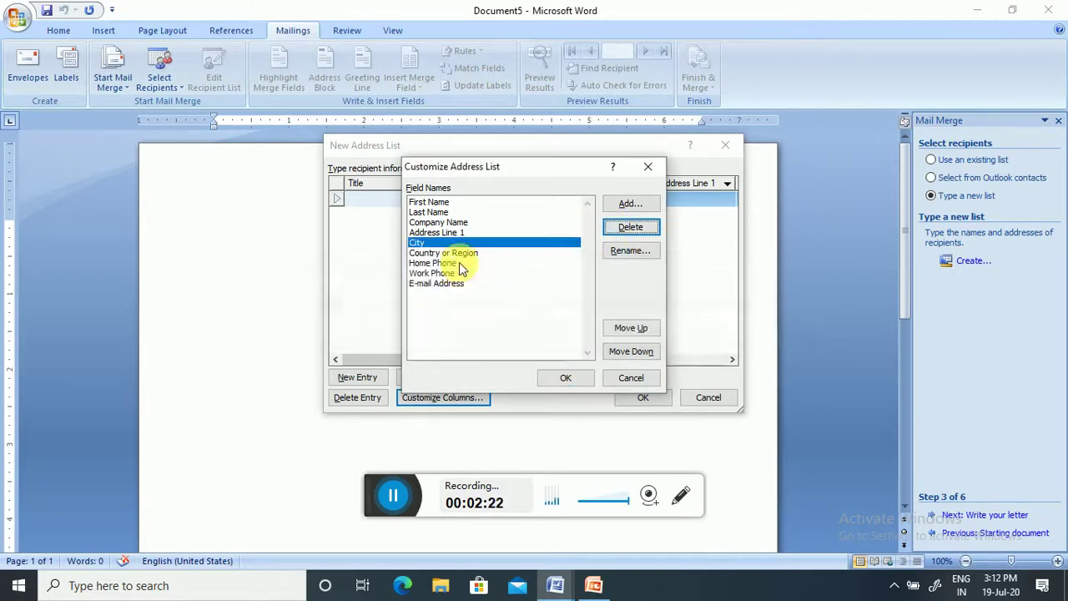
pyautogui.click(631, 227)
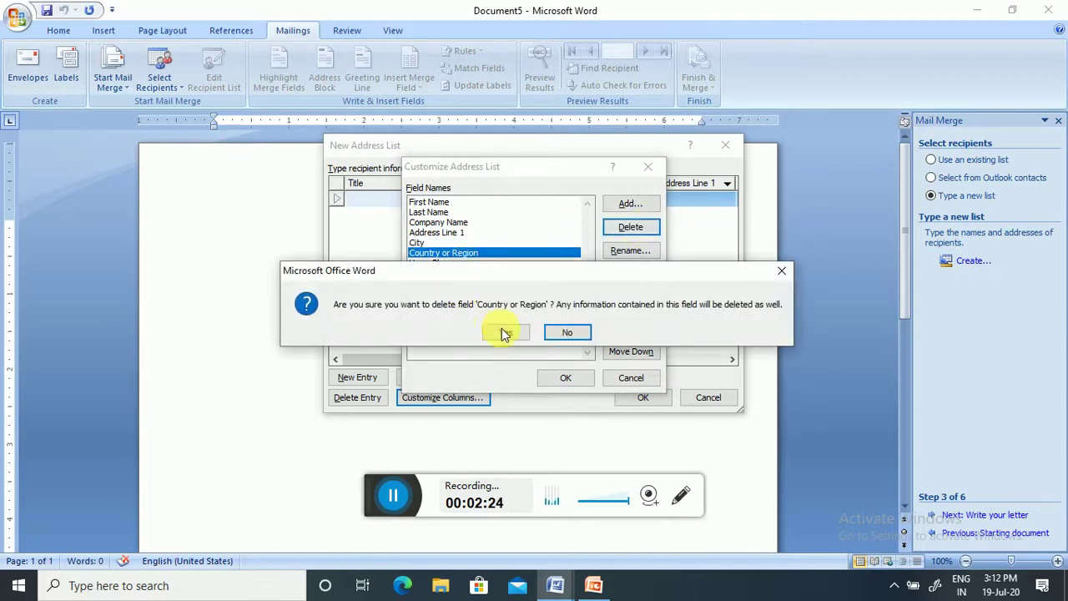
pyautogui.click(505, 332)
pyautogui.click(441, 252)
pyautogui.click(630, 227)
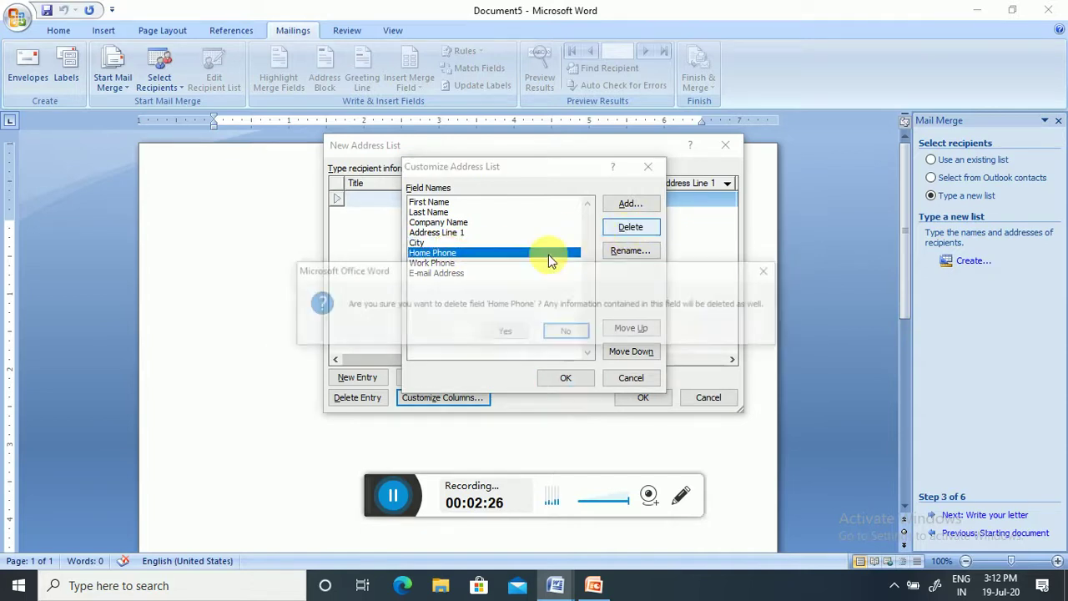
pyautogui.click(504, 332)
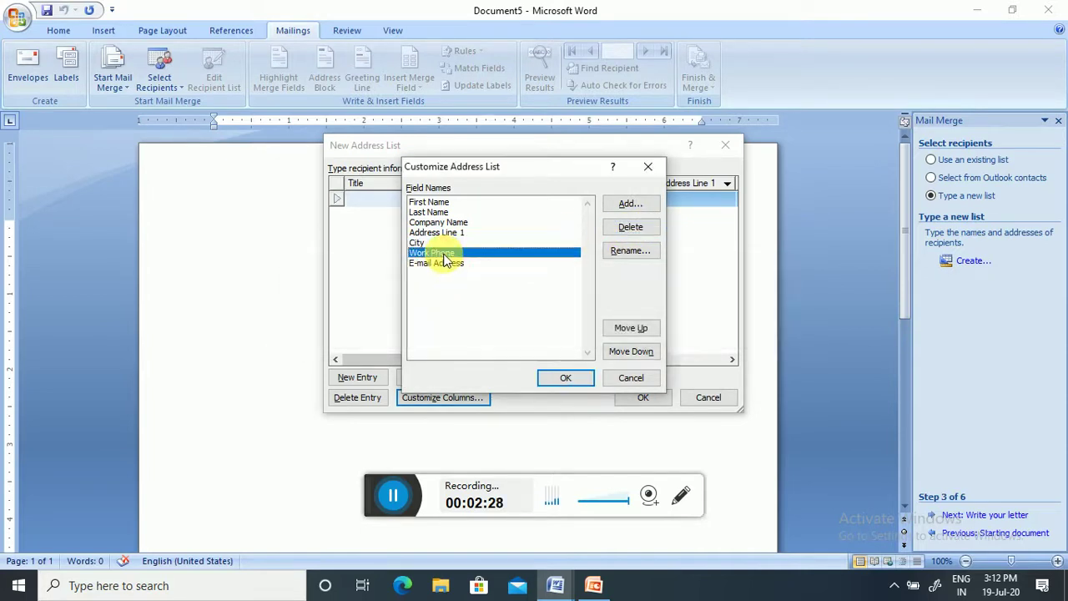
pyautogui.click(621, 233)
pyautogui.click(503, 332)
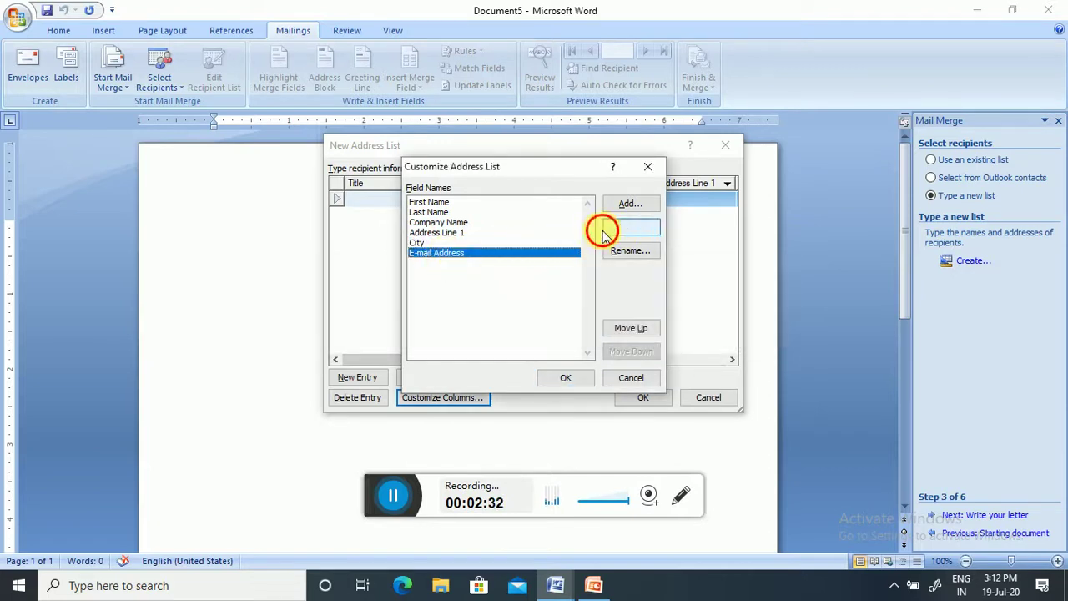
pyautogui.click(627, 228)
pyautogui.click(515, 332)
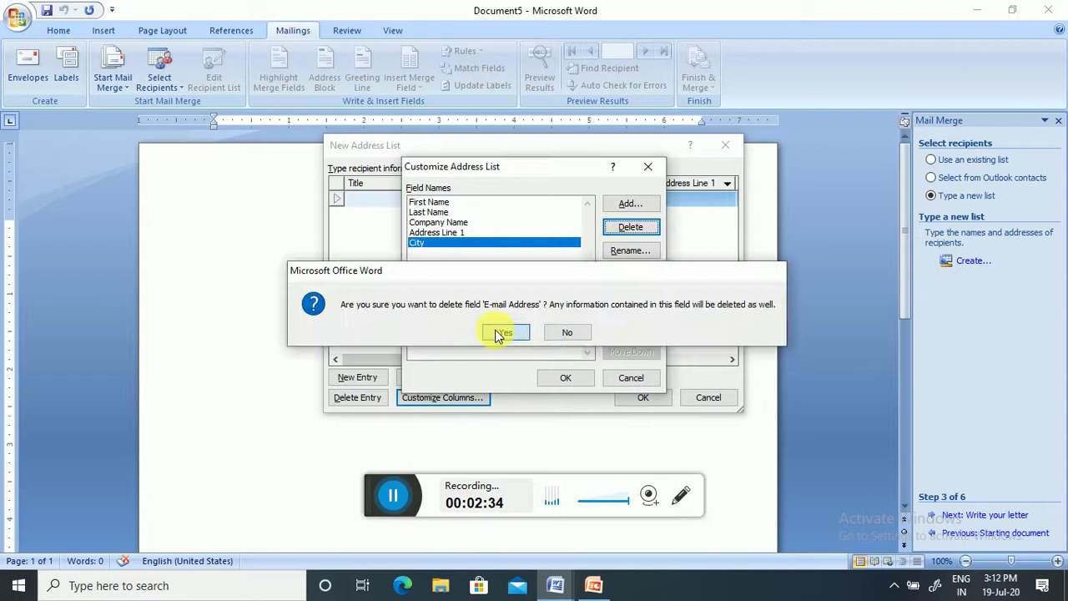
pyautogui.click(558, 378)
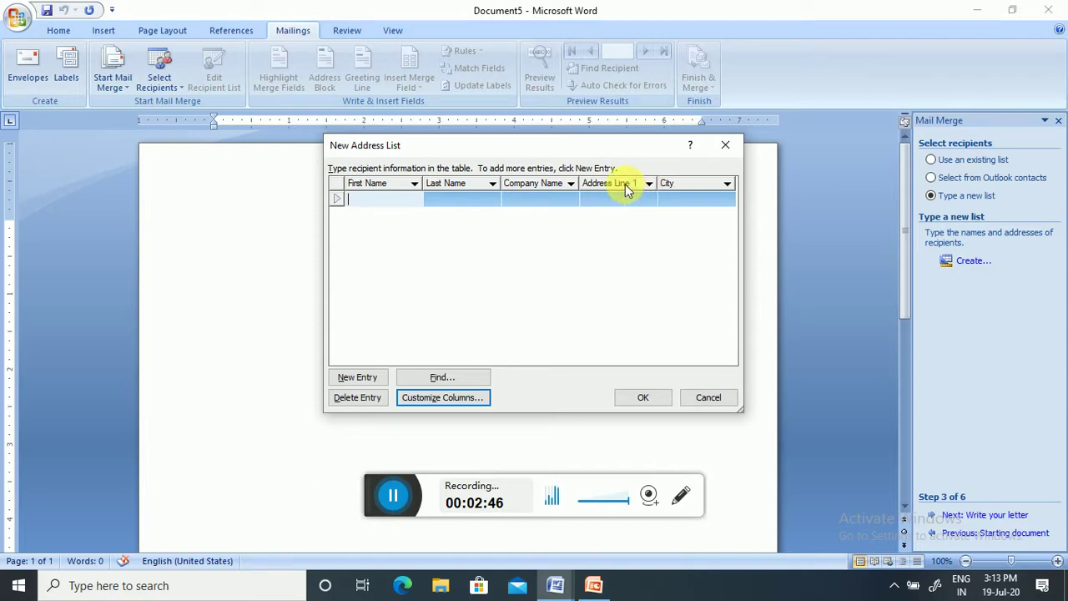
# - Rename the Address Line 1 field to Address and return to the recipient table
pyautogui.click(454, 401)
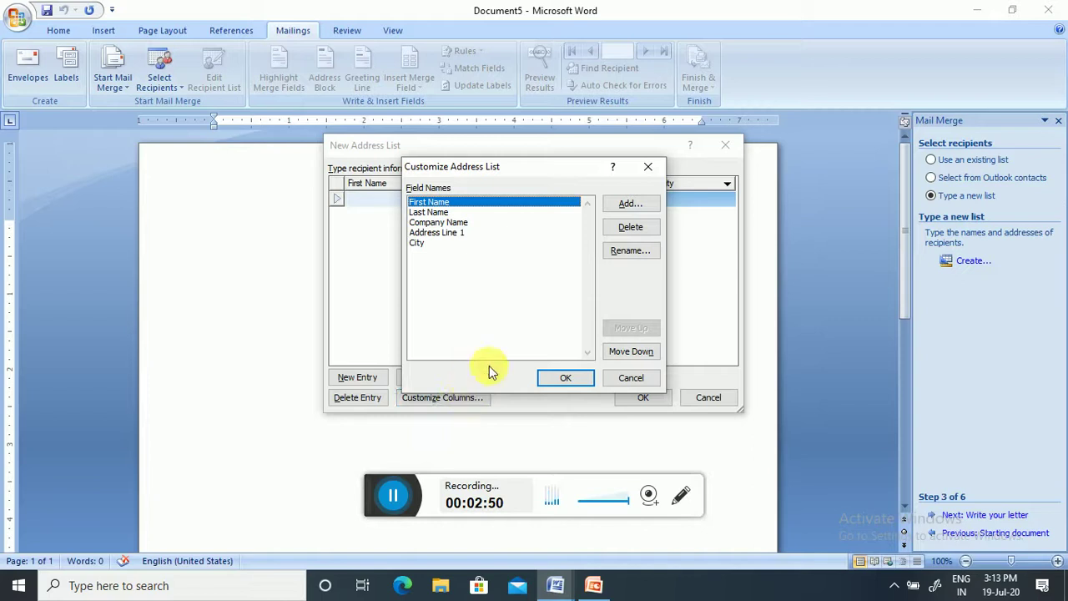
pyautogui.click(442, 233)
pyautogui.click(624, 250)
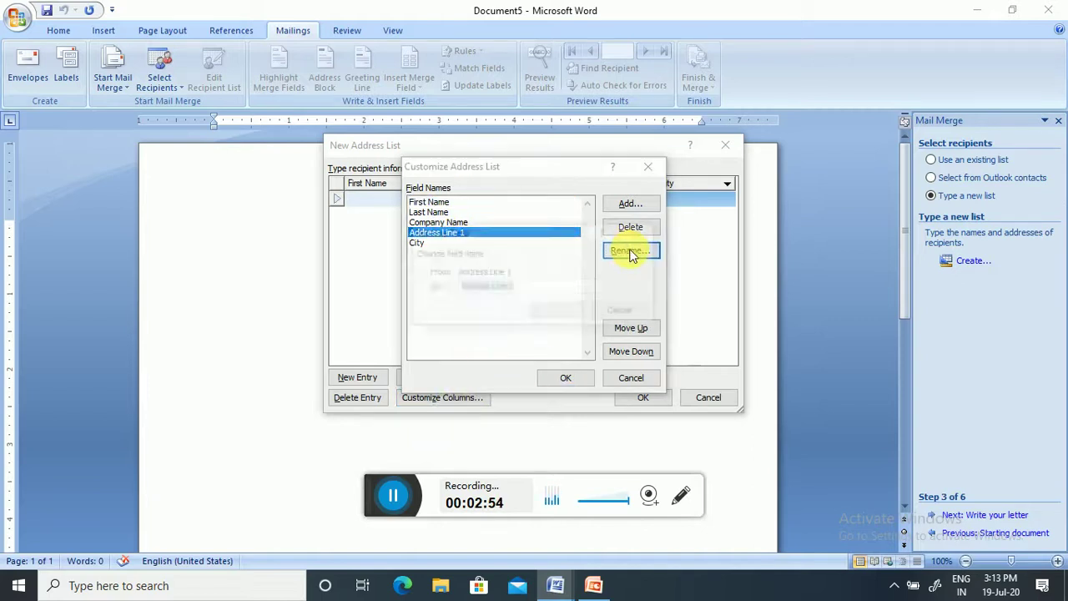
pyautogui.click(537, 289)
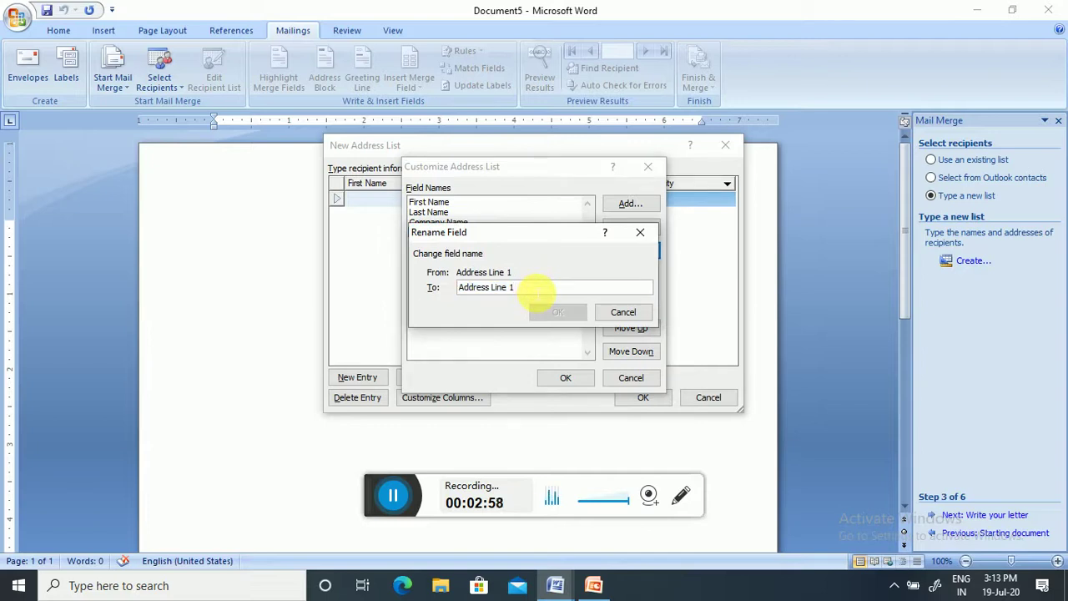
pyautogui.press('BackSpace')
pyautogui.press('BackSpace')
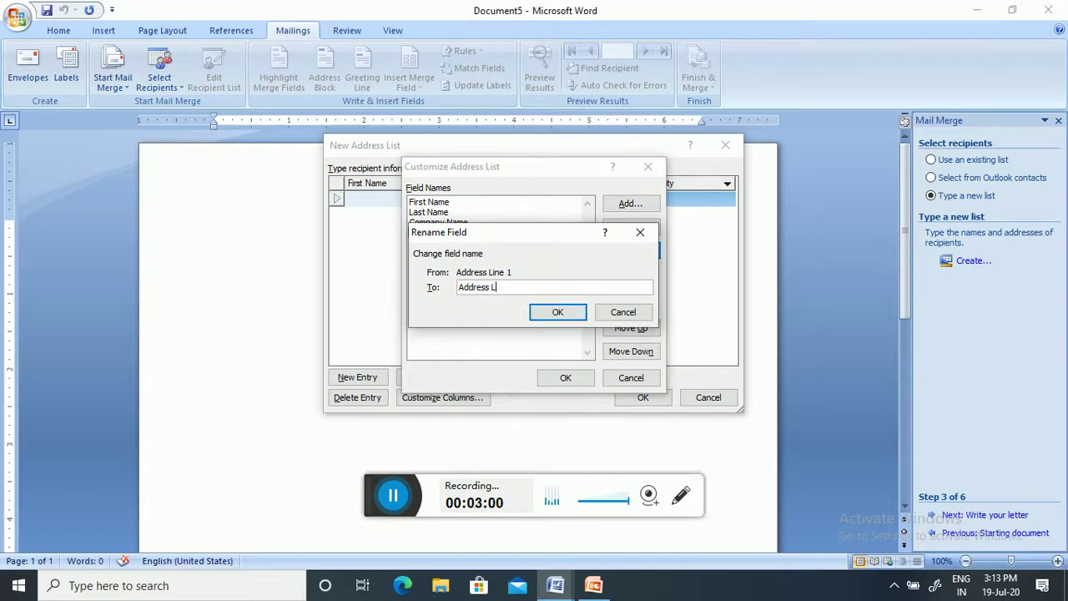
pyautogui.click(553, 312)
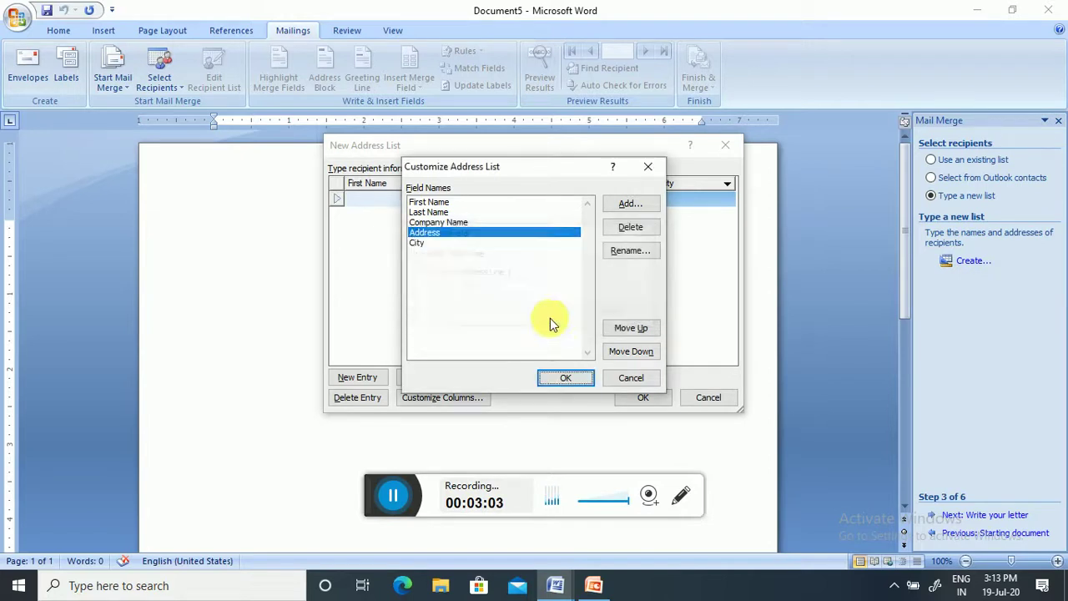
pyautogui.click(564, 380)
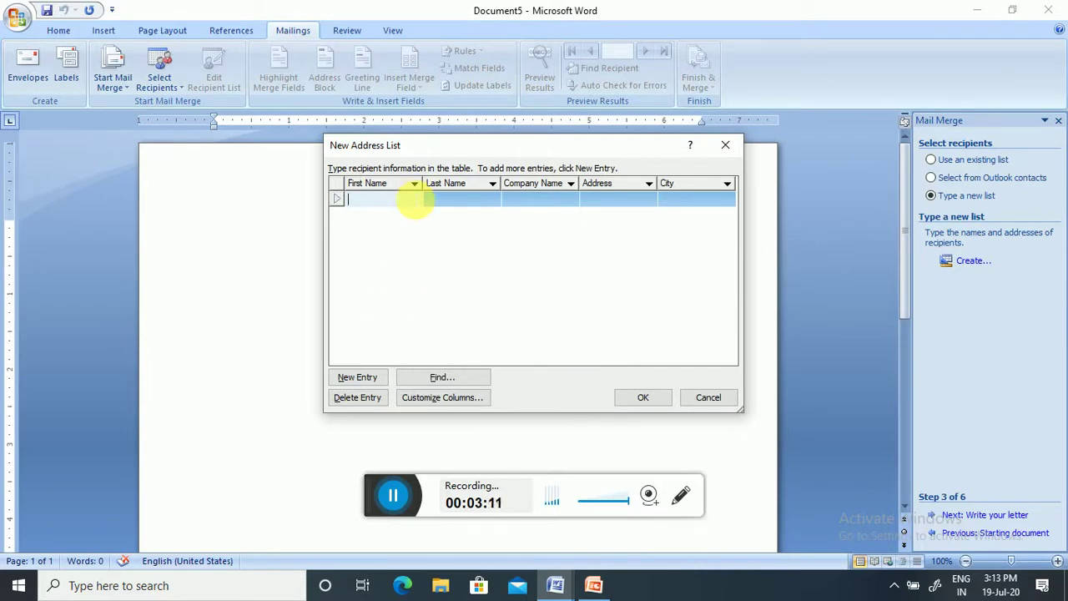
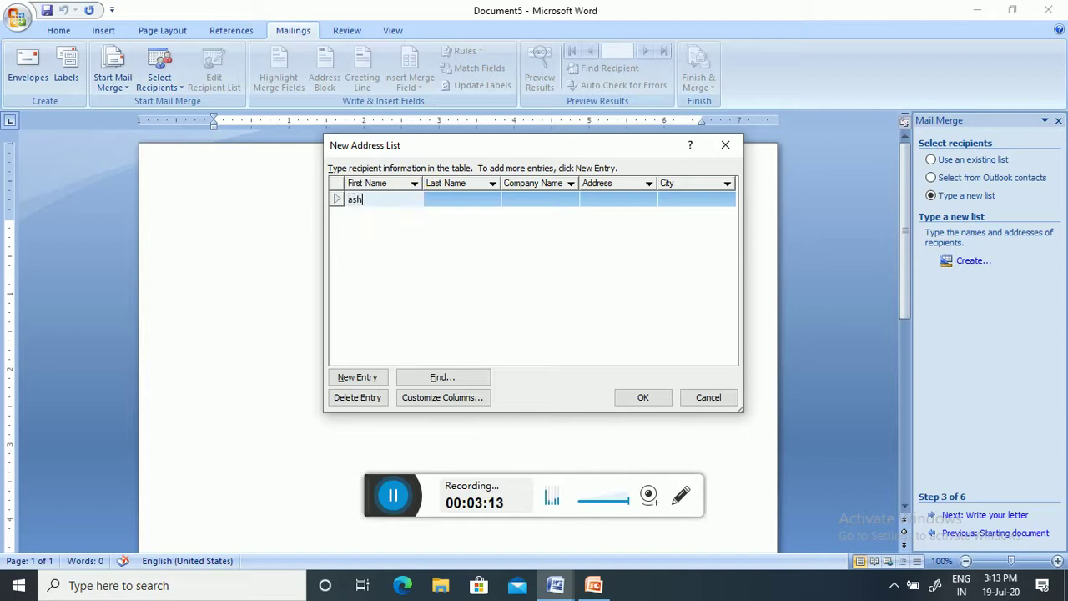
# - Enter the first recipient's first and last name, company 'its', address and city
pyautogui.press('Tab')
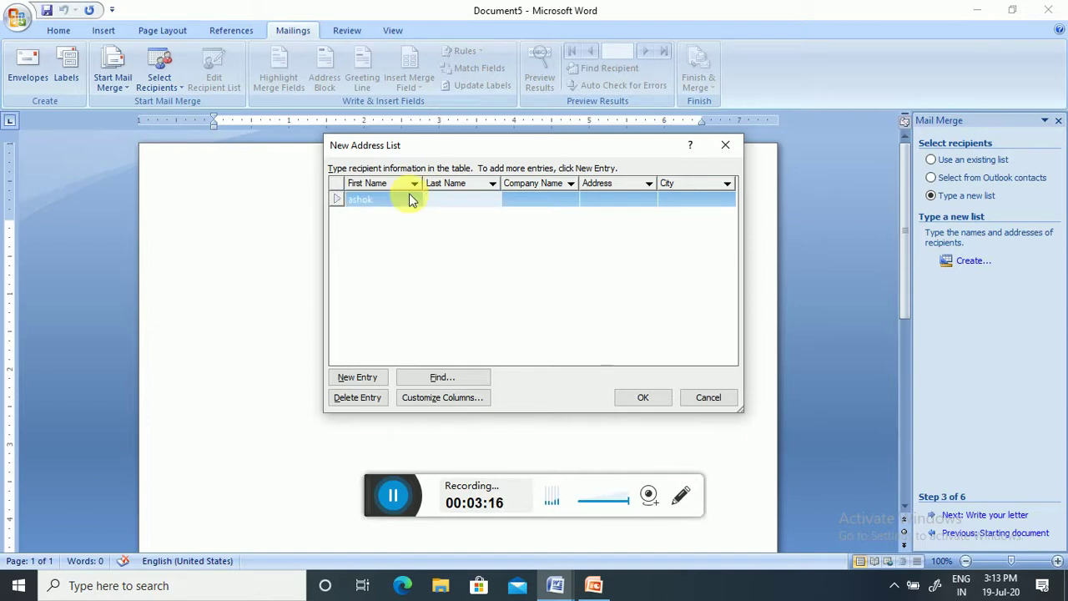
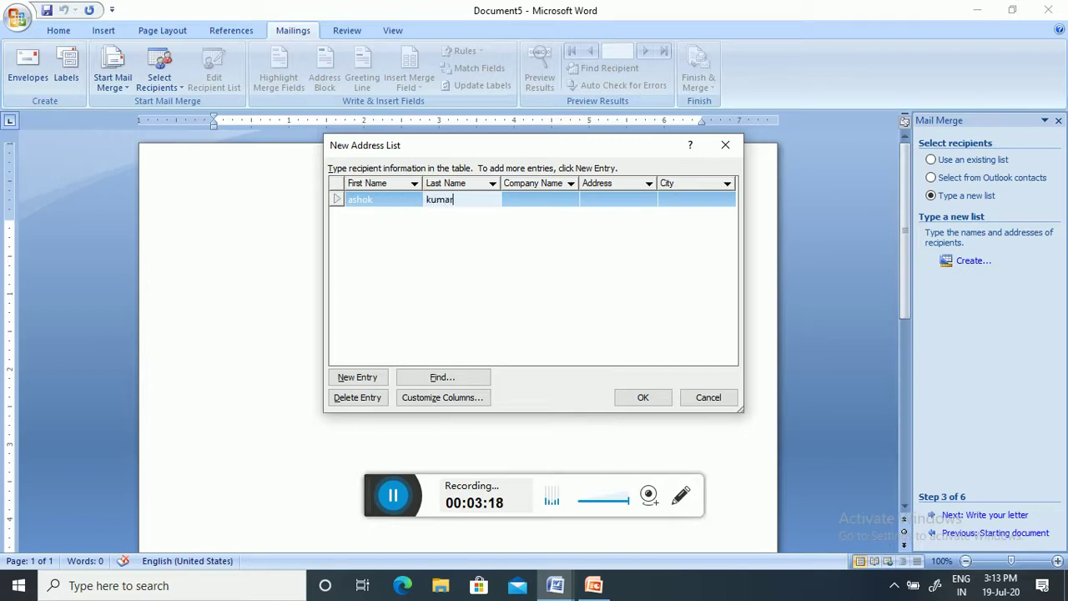
pyautogui.press('Tab')
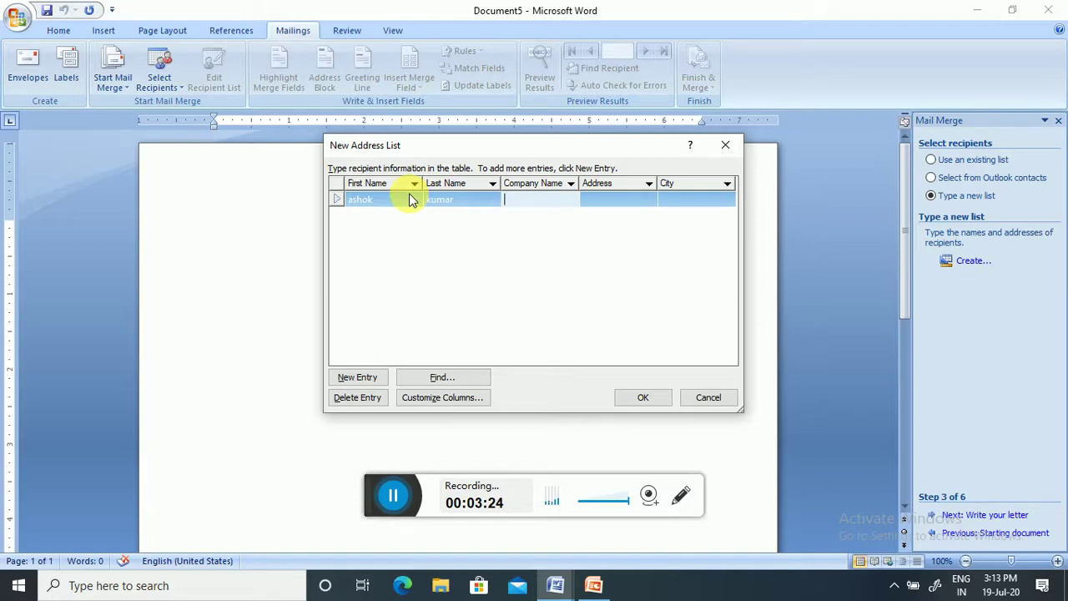
pyautogui.write('its')
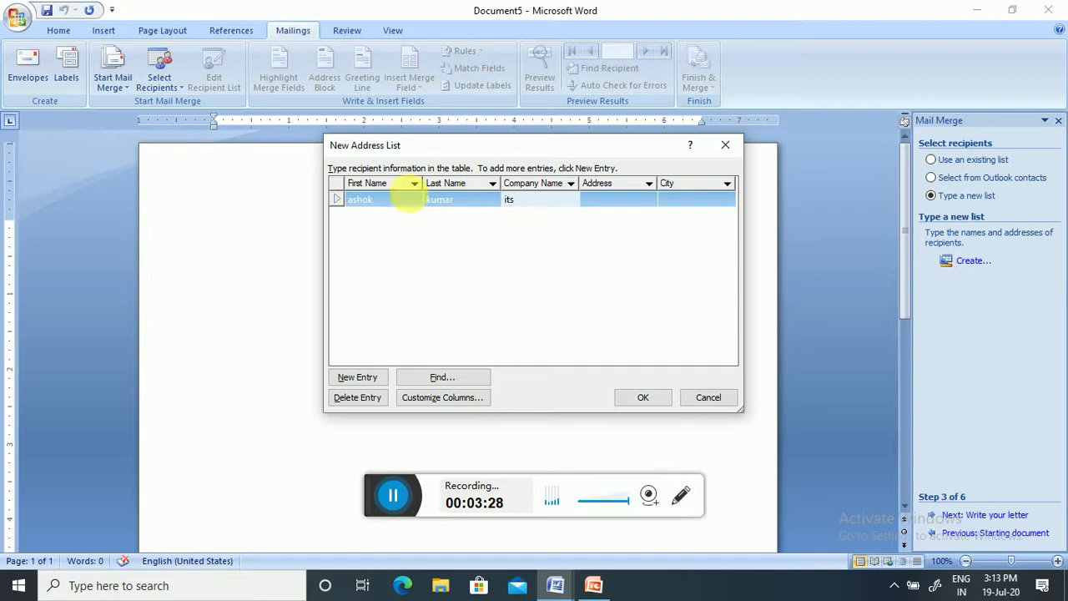
pyautogui.press('Tab')
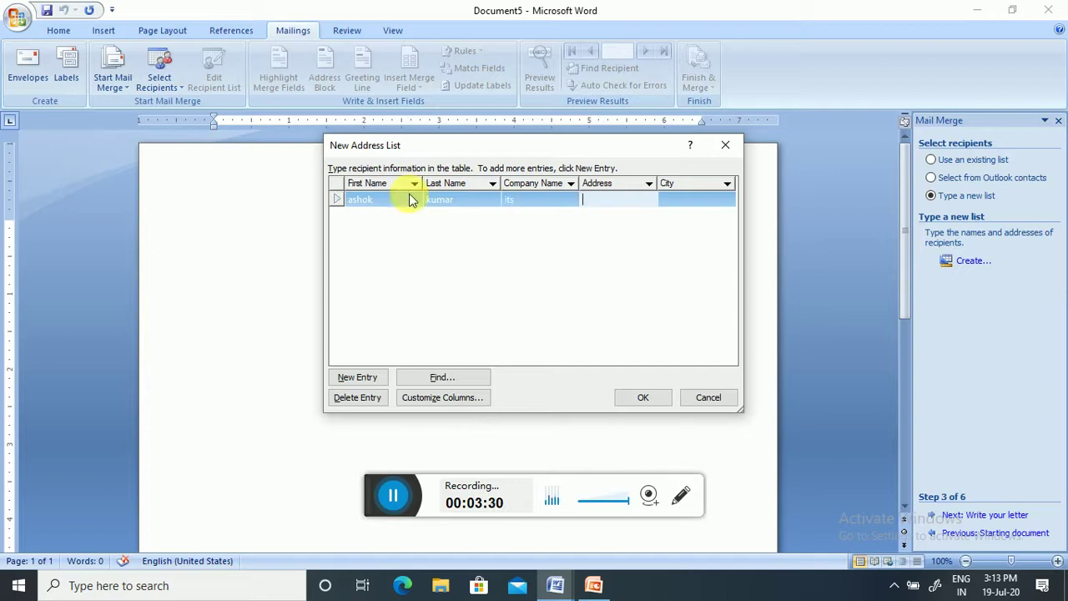
pyautogui.write('********')
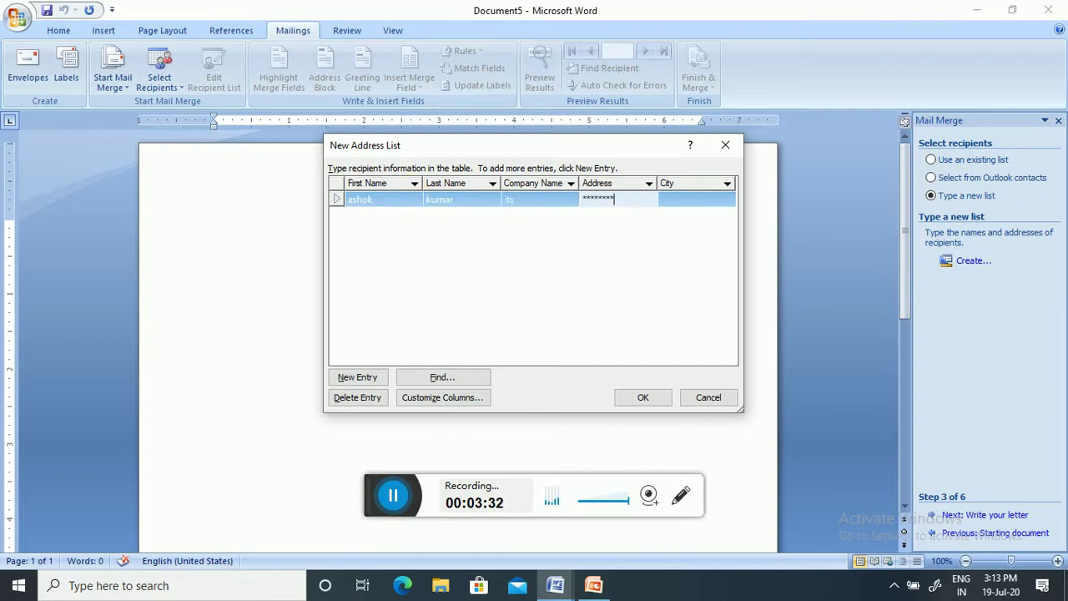
pyautogui.write('111')
pyautogui.press('Tab')
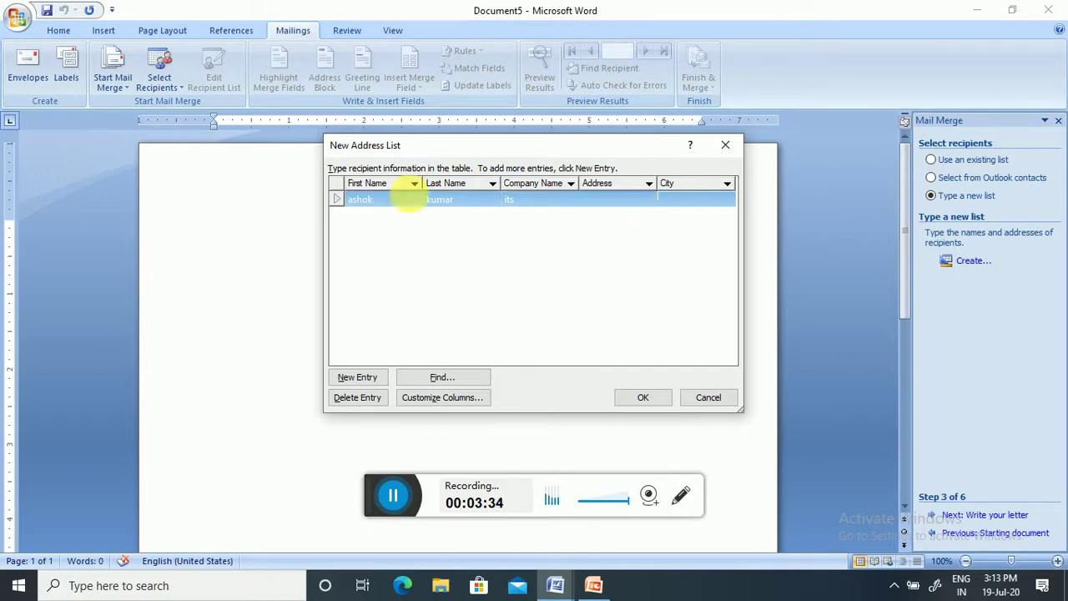
pyautogui.write('ghaz')
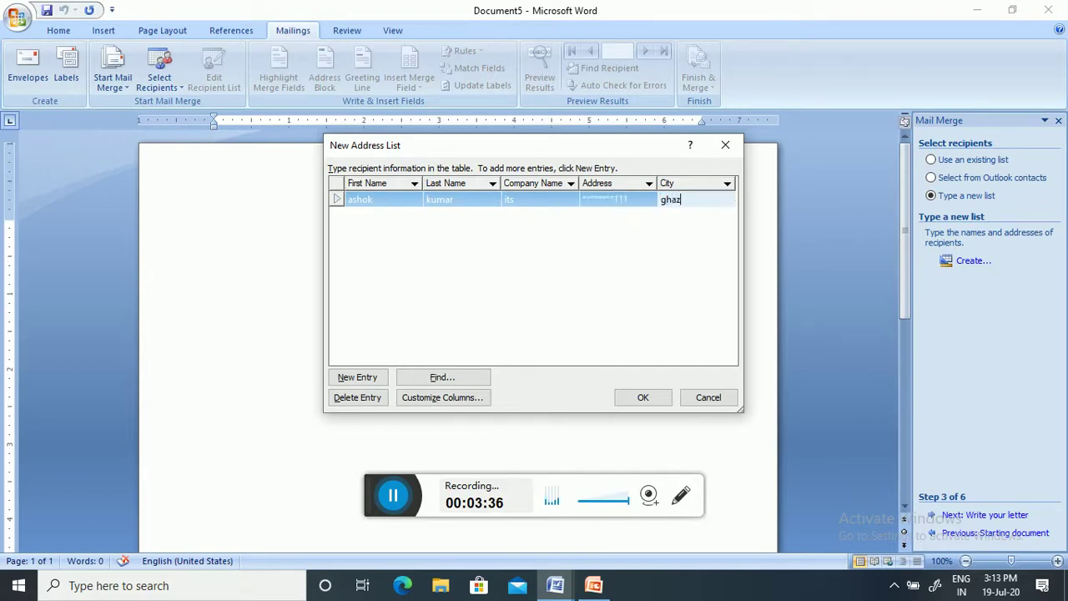
pyautogui.write('iabad')
pyautogui.click(614, 234)
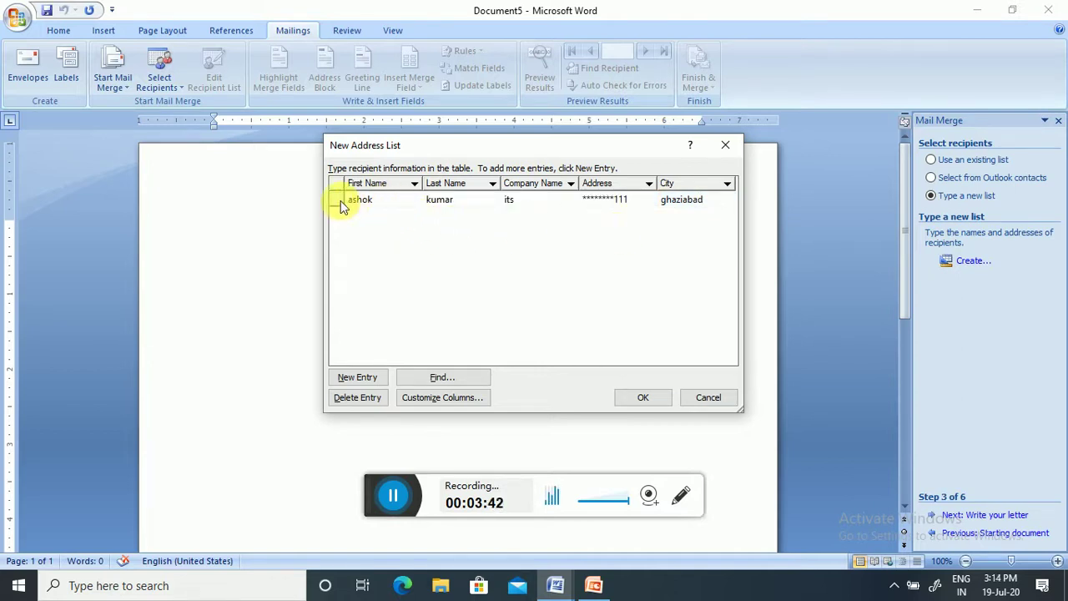
# - Add a second recipient with first and last name, company 'indusland', address and city
pyautogui.click(352, 377)
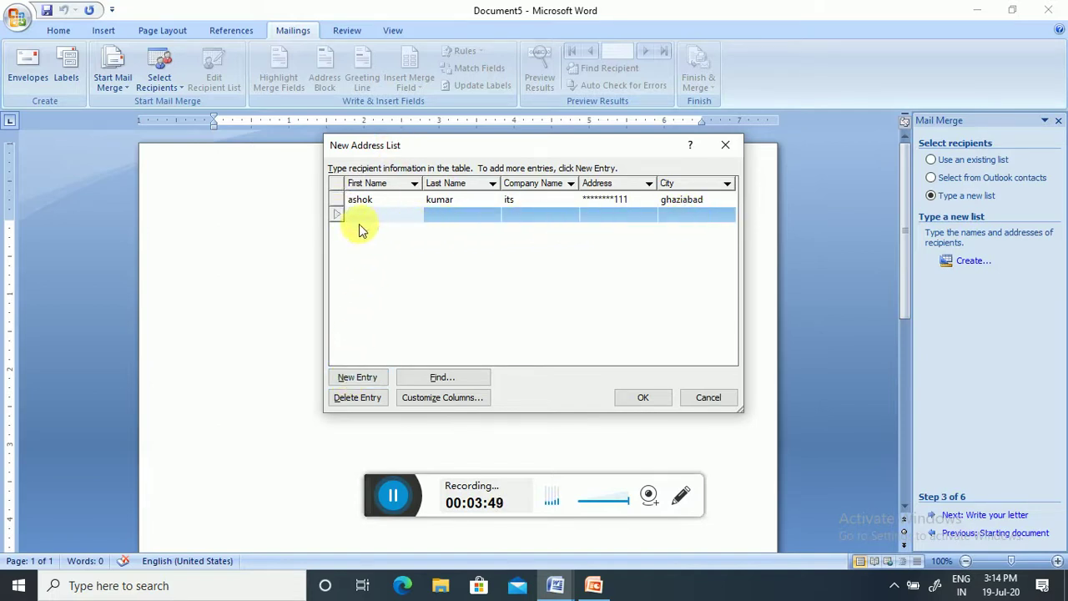
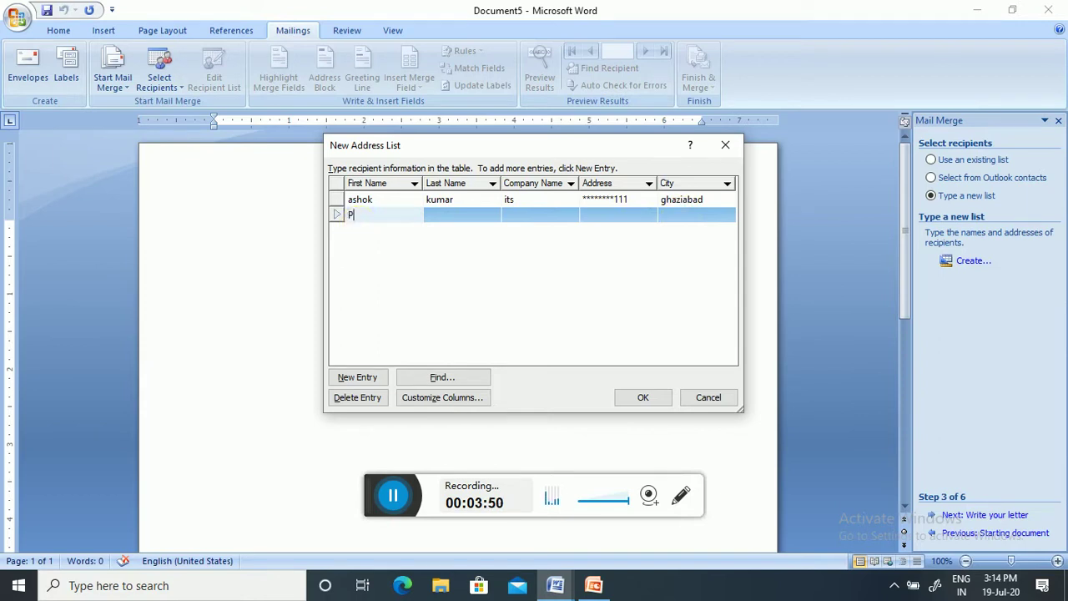
pyautogui.press('Tab')
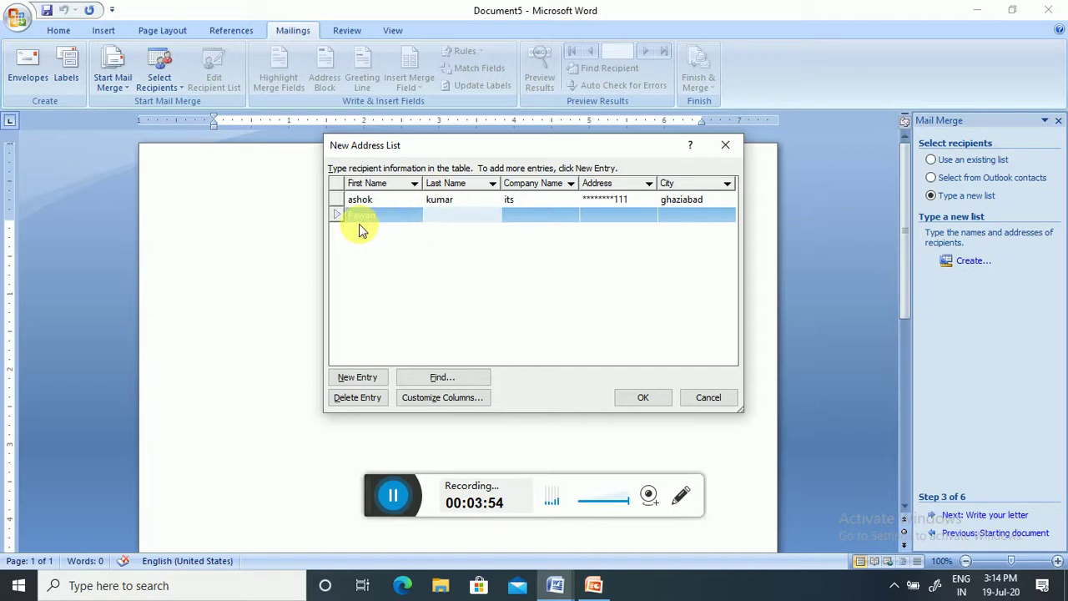
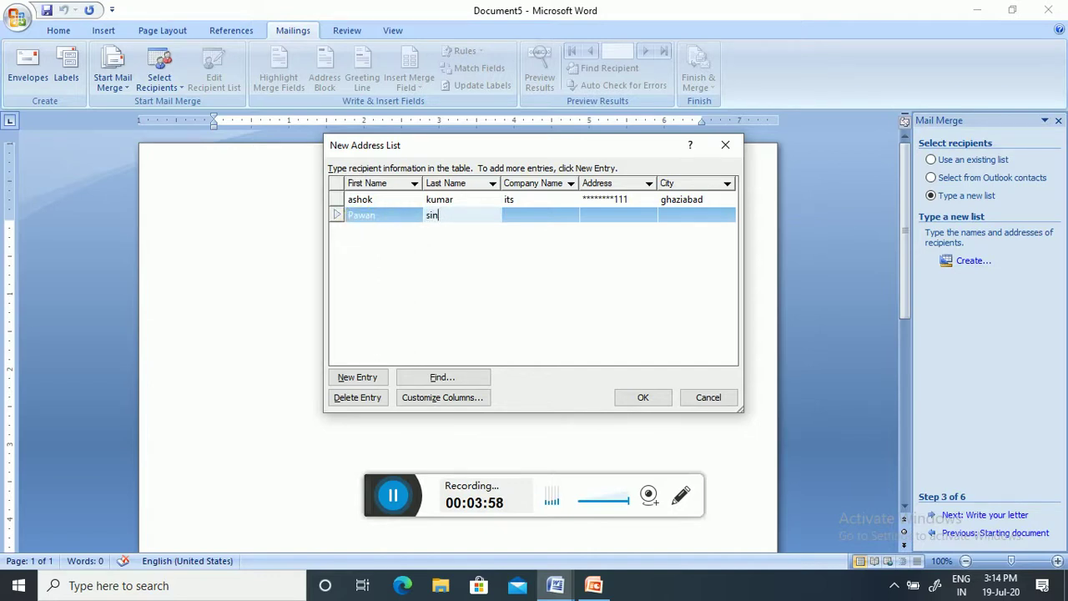
pyautogui.press('Tab')
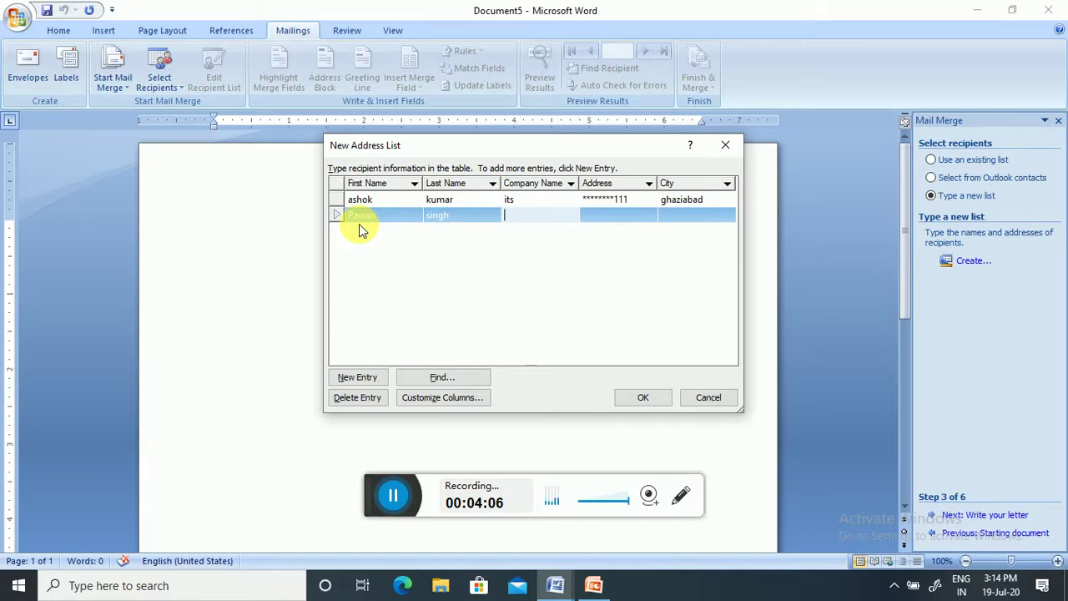
pyautogui.write('indust')
pyautogui.press('BackSpace')
pyautogui.write('land')
pyautogui.click(358, 222)
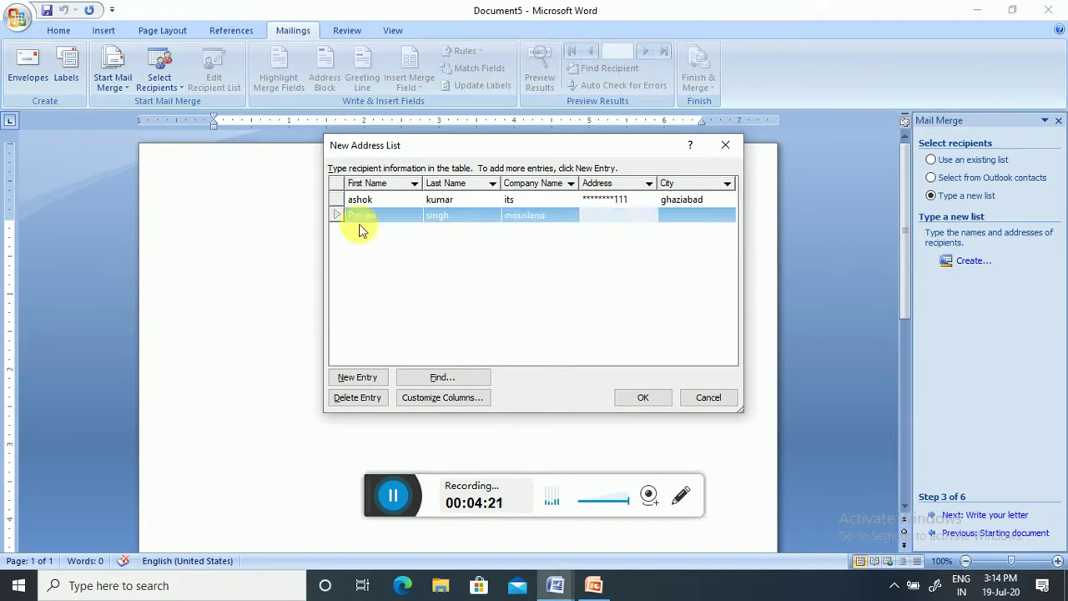
pyautogui.write('j)))))')
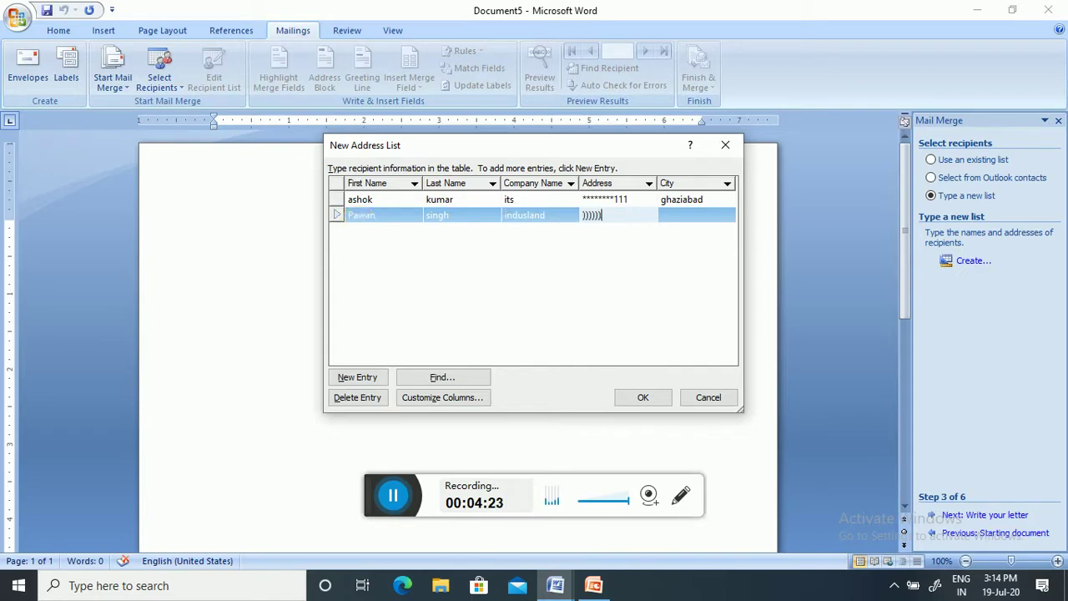
pyautogui.write('22222')
pyautogui.press('Tab')
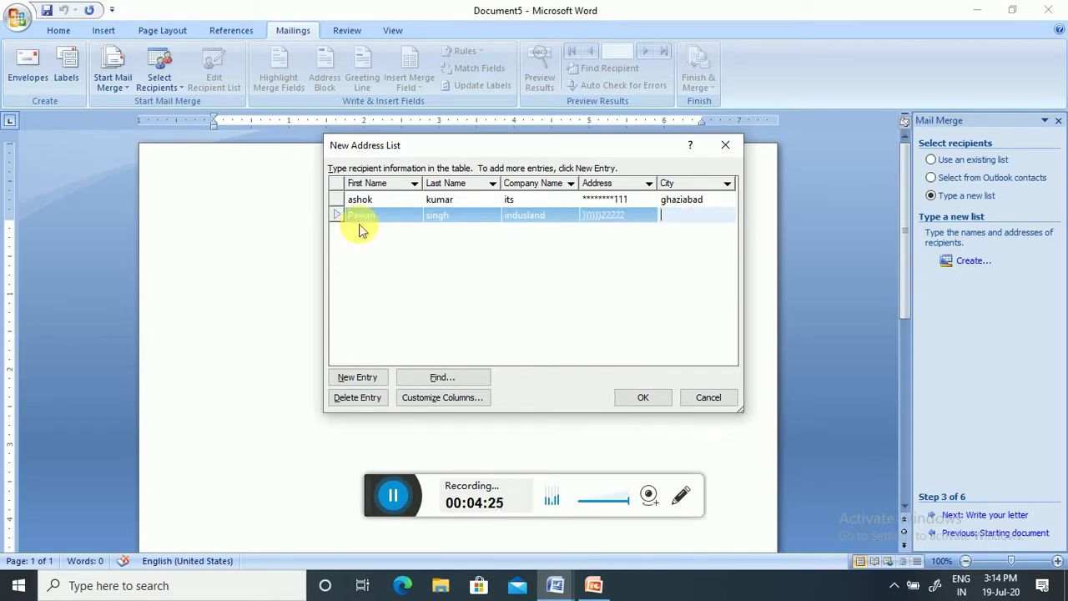
pyautogui.write('mee')
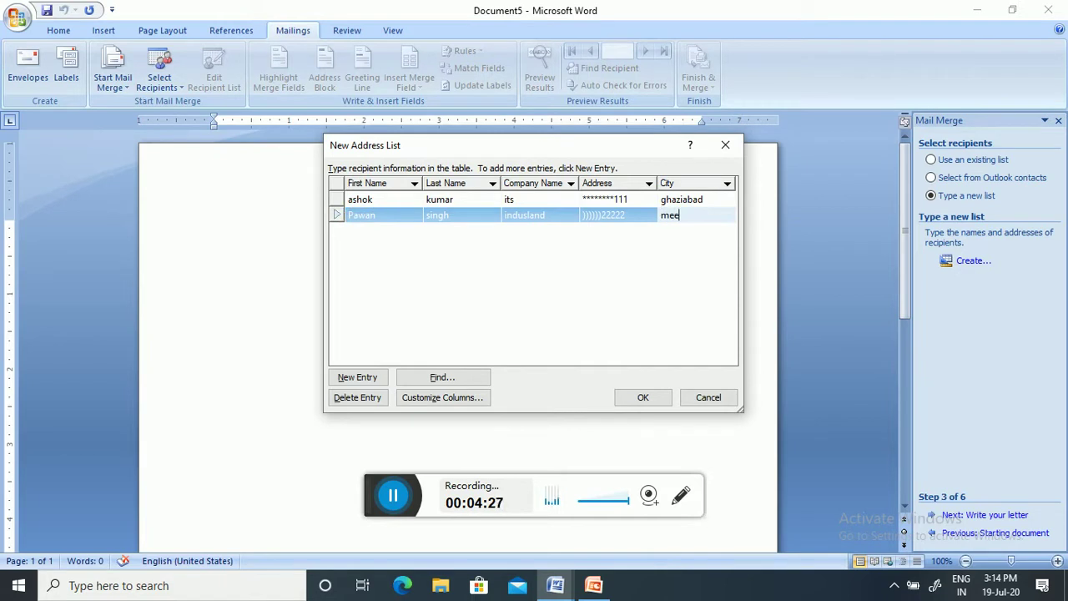
pyautogui.write('rut')
# - Add a third recipient with first and last name, company IBM, address and city
pyautogui.click(357, 377)
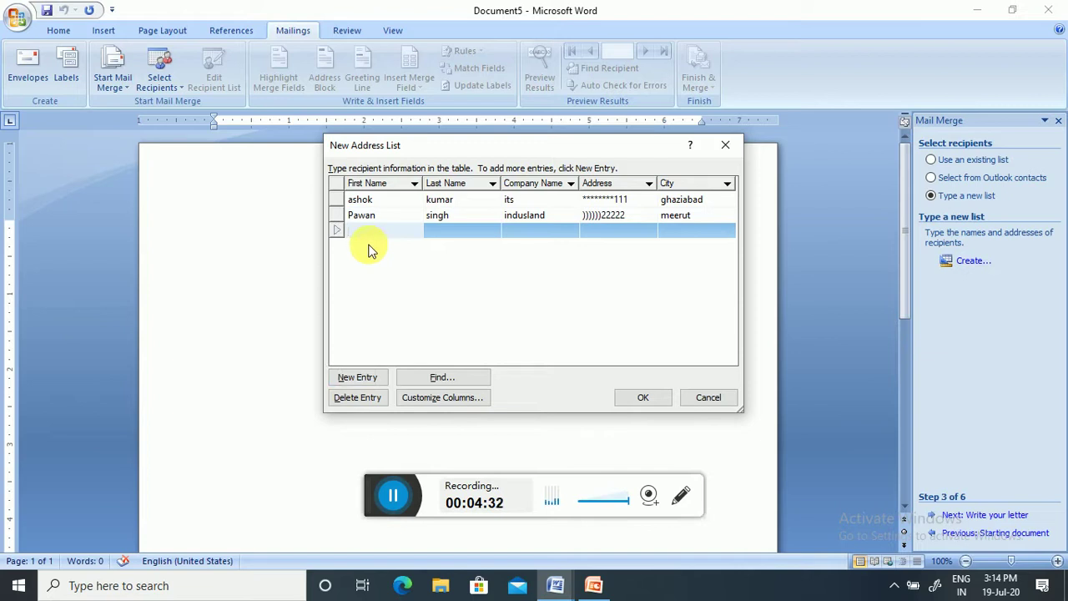
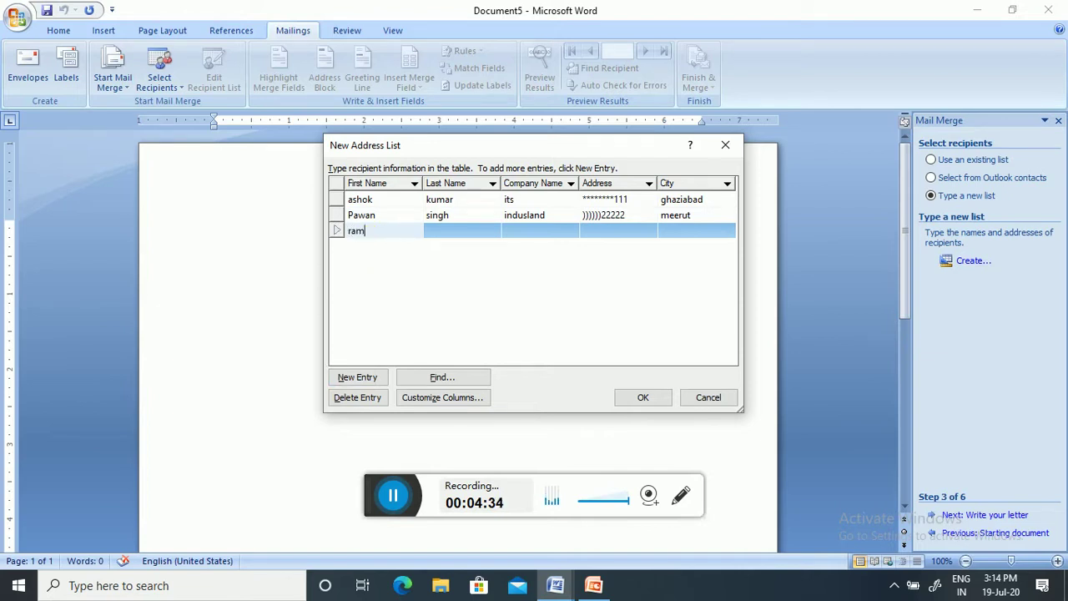
pyautogui.press('Tab')
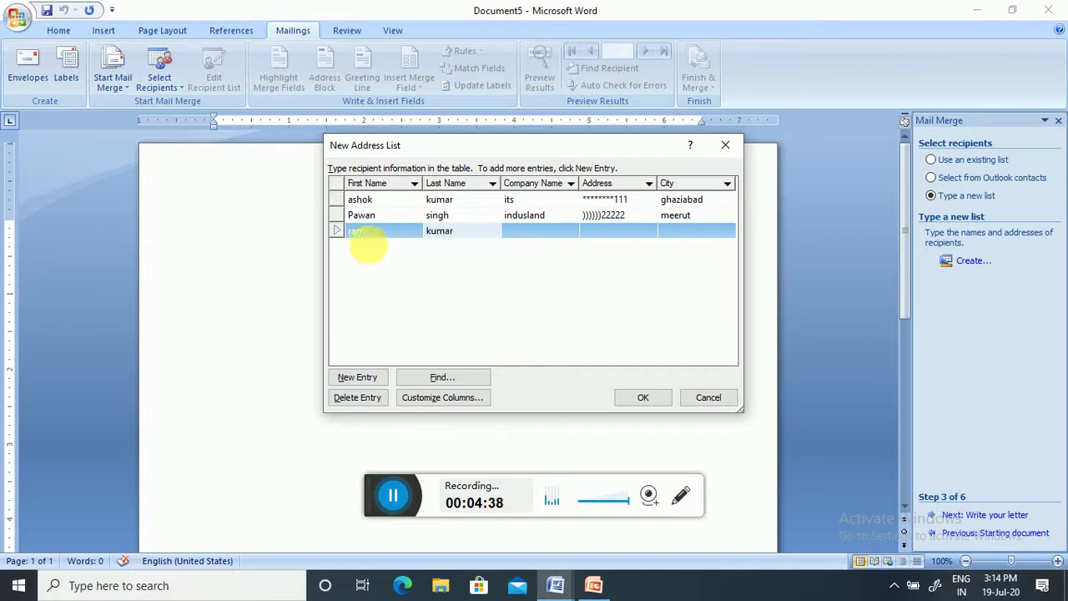
pyautogui.press('Tab')
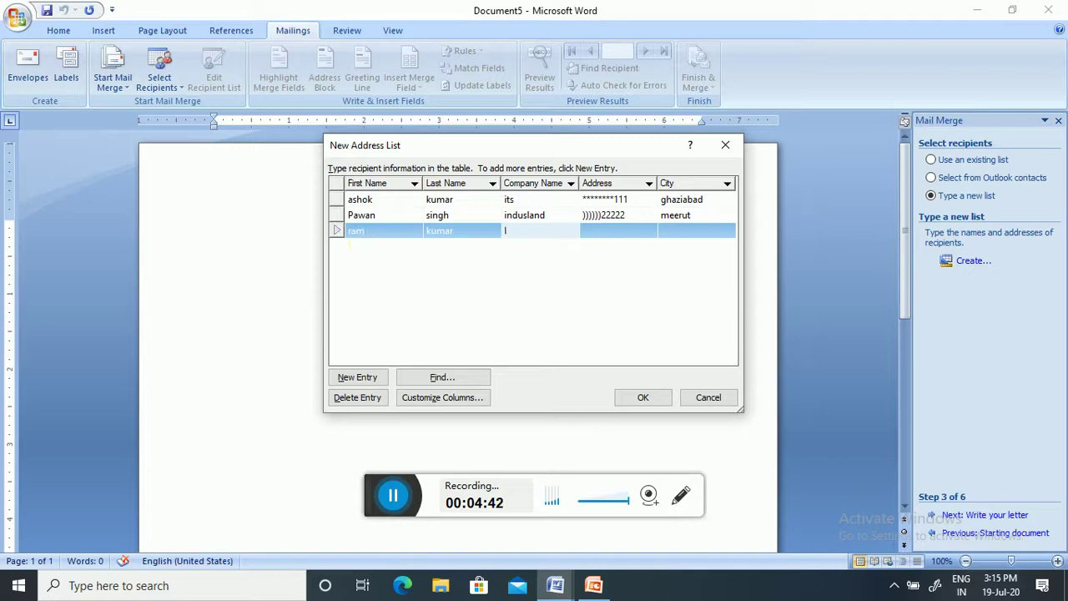
pyautogui.write('IBM')
pyautogui.press('Tab')
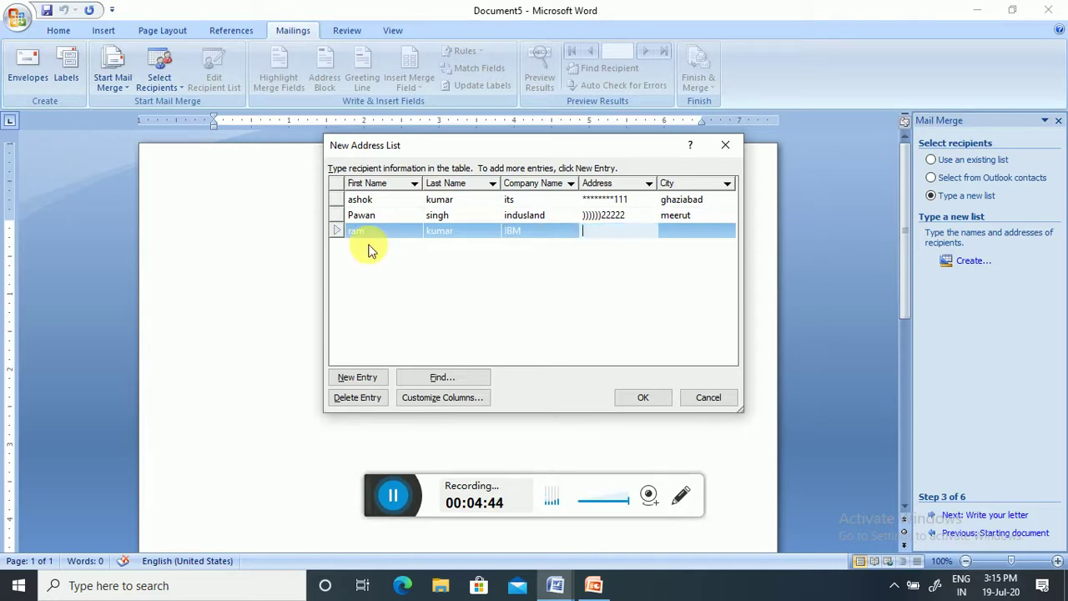
pyautogui.write('9998888')
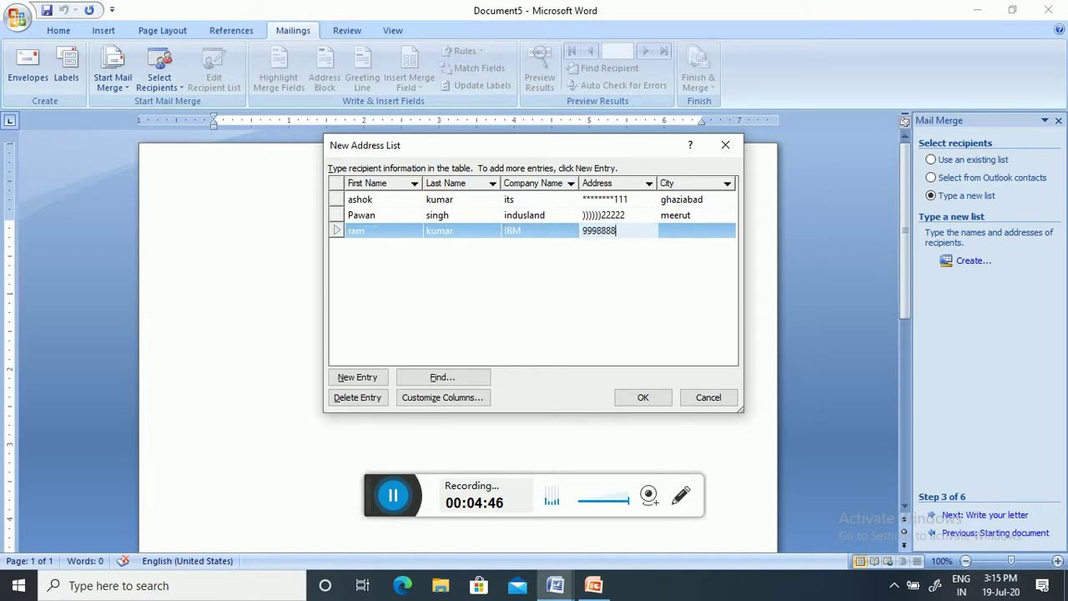
pyautogui.write('1111')
pyautogui.press('Tab')
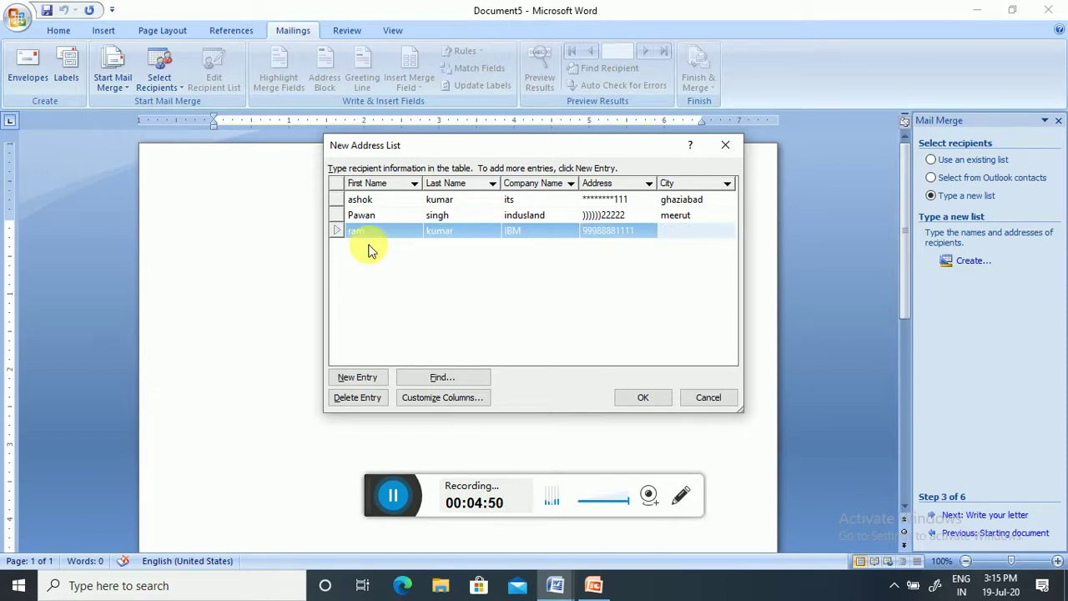
pyautogui.write('hari')
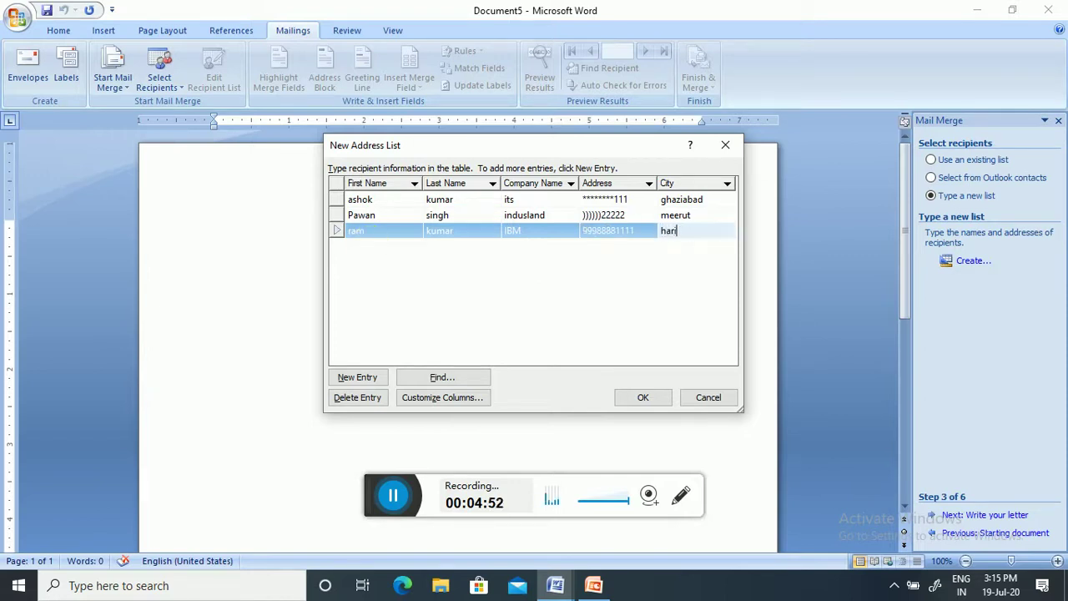
pyautogui.write('dwar')
# - Add a fourth recipient from company relince in Noida, then confirm the list
pyautogui.click(347, 377)
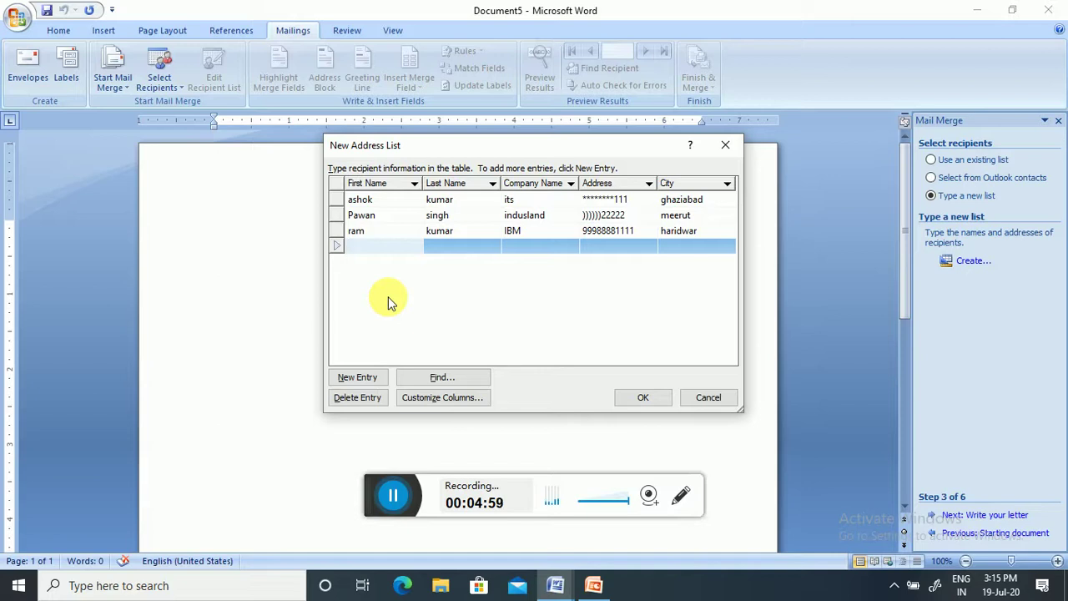
pyautogui.click(388, 296)
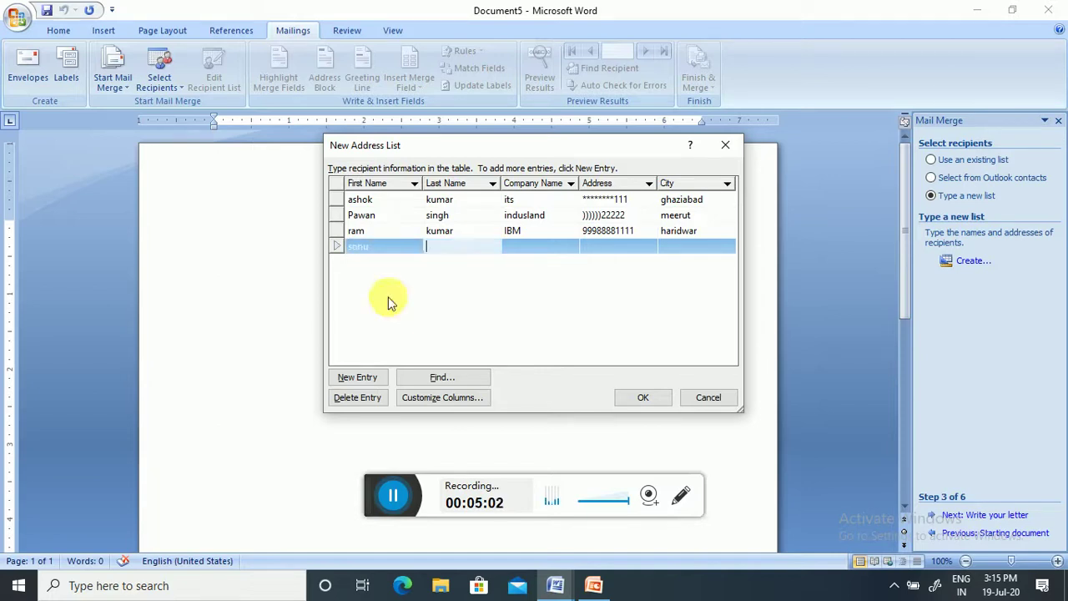
pyautogui.press('Tab')
pyautogui.write('r')
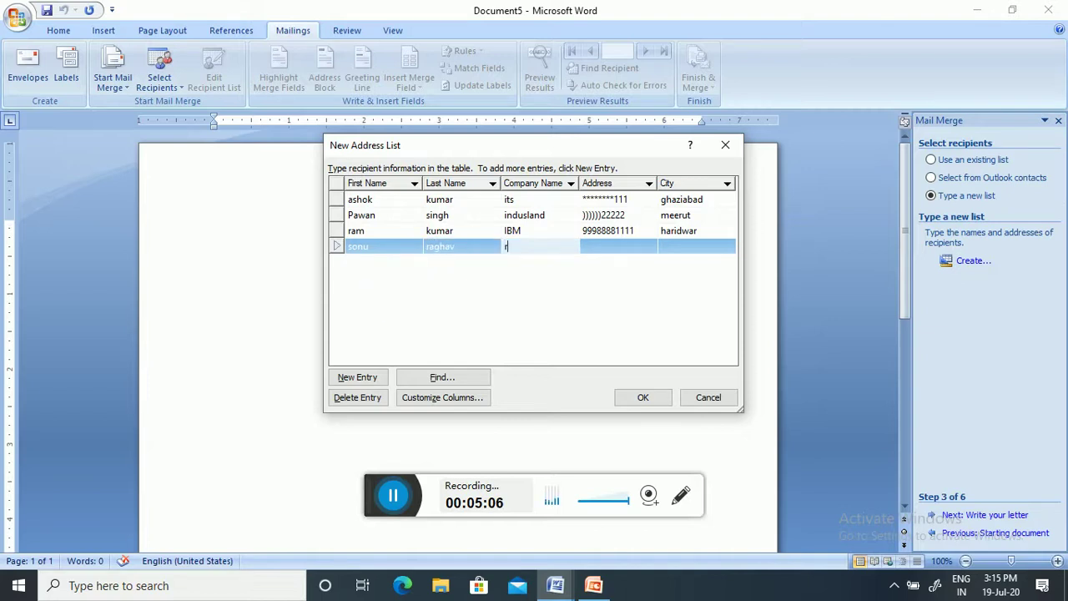
pyautogui.write('elince')
pyautogui.press('Tab')
pyautogui.write('8')
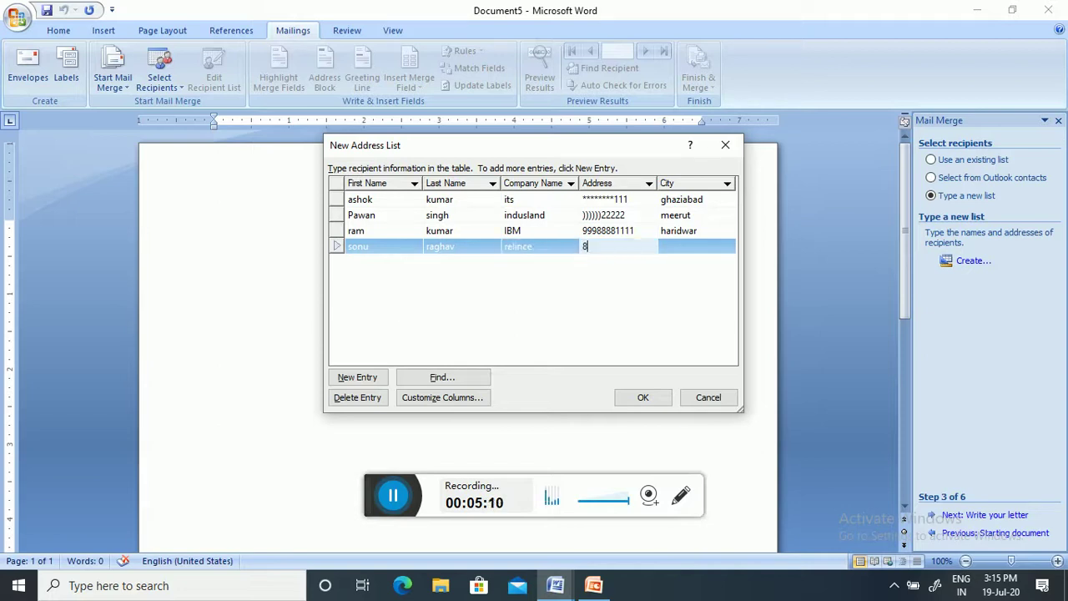
pyautogui.write('8765551111###')
pyautogui.click(388, 300)
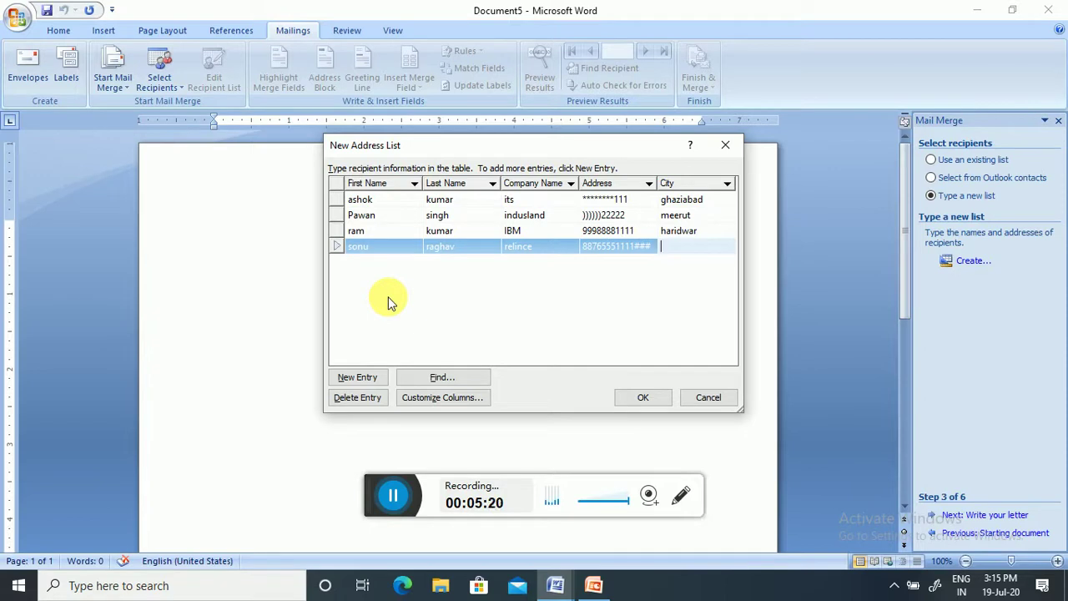
pyautogui.write('Noida')
pyautogui.click(642, 399)
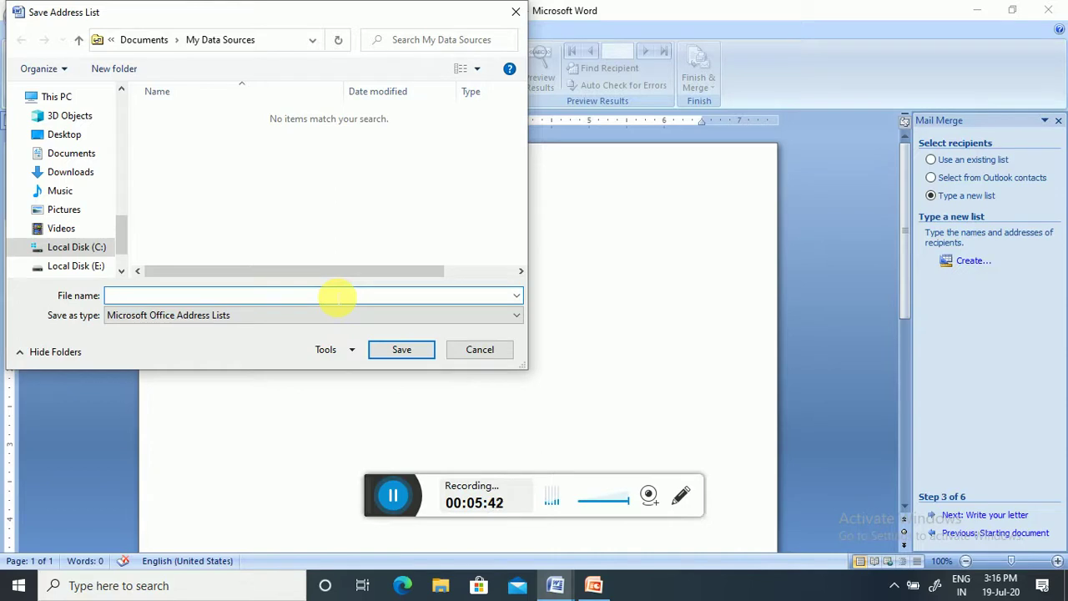
pyautogui.write('le')
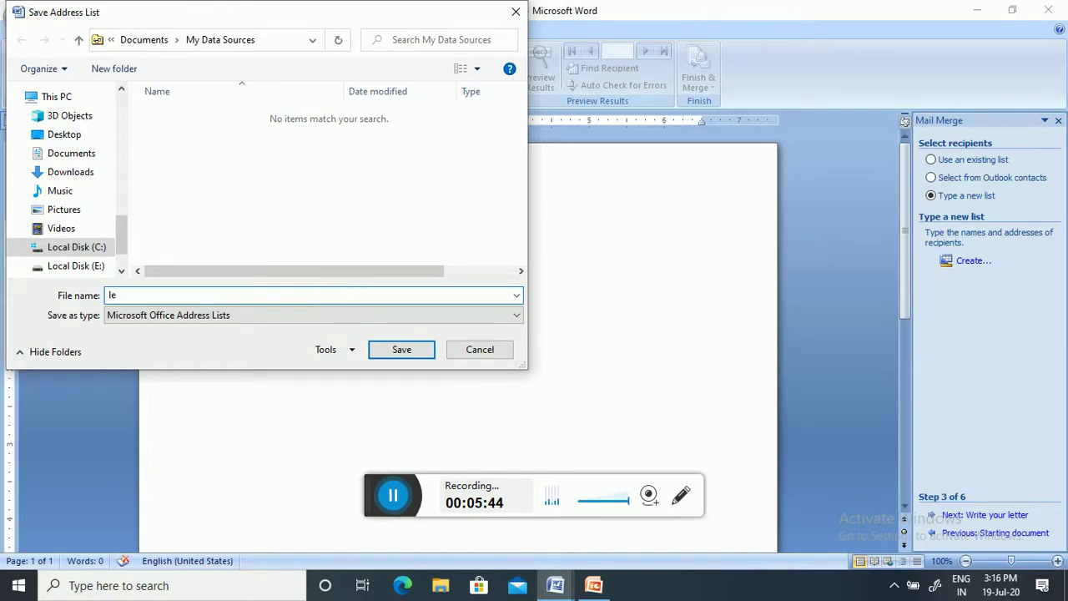
pyautogui.write('tter11111111111111111')
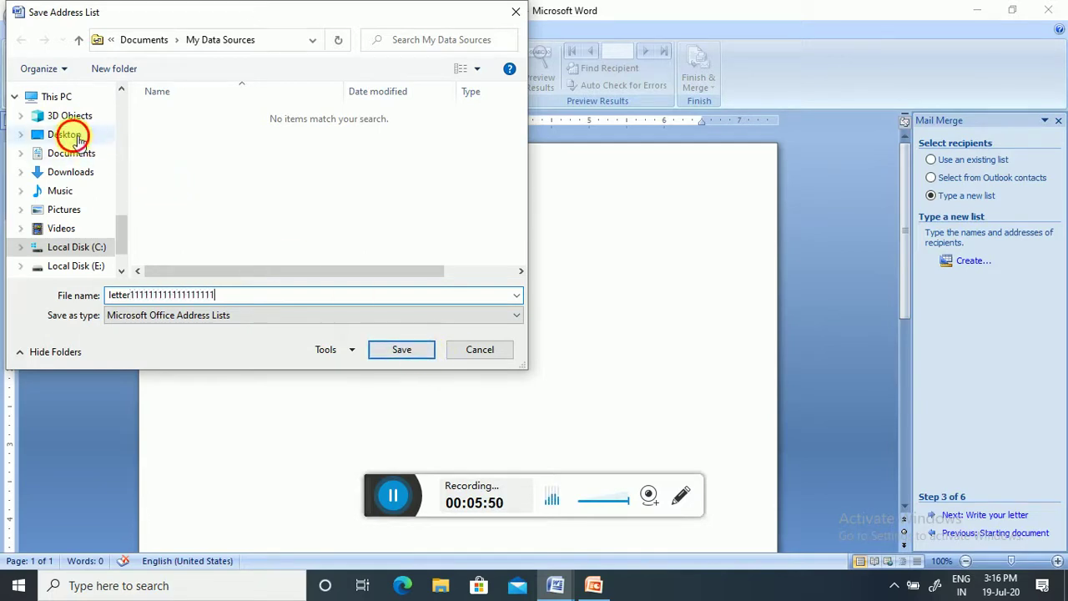
pyautogui.click(68, 136)
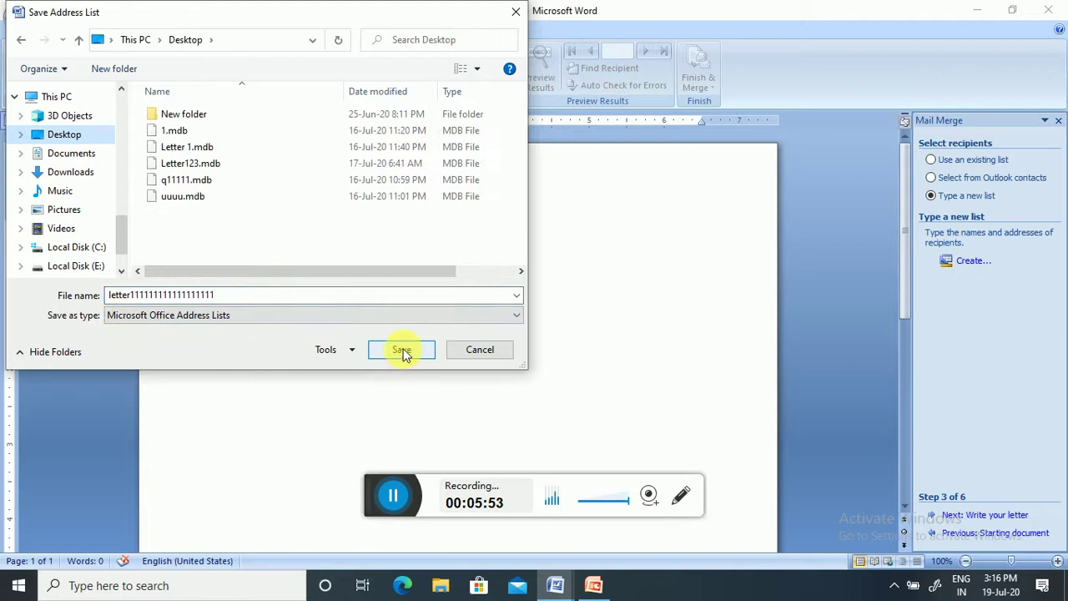
# - Save the address list, accept all four recipients, and advance the wizard to step 4, Write your letter
pyautogui.click(401, 351)
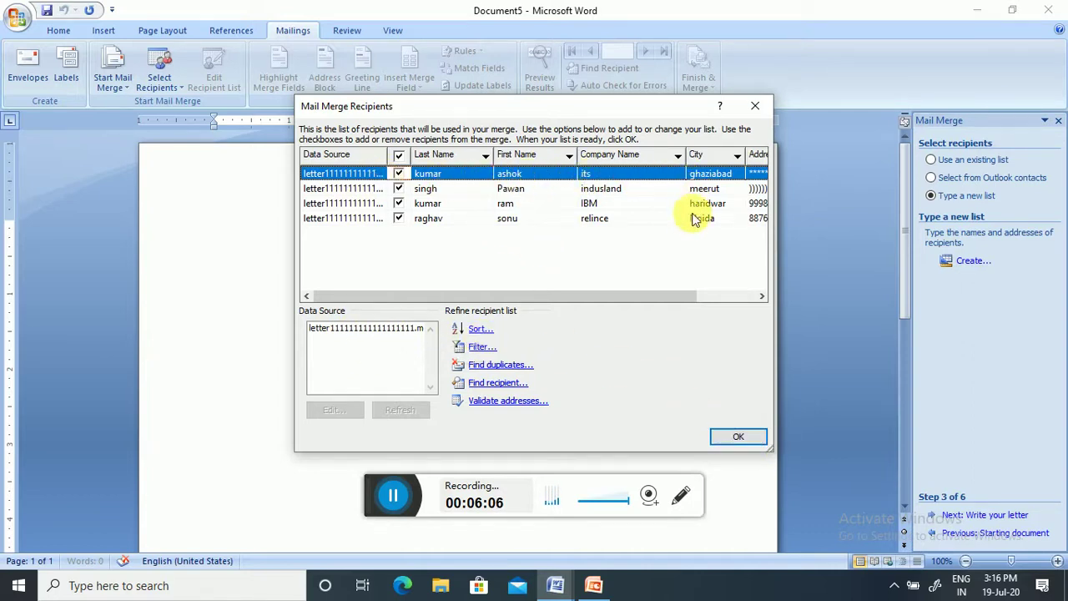
pyautogui.click(739, 439)
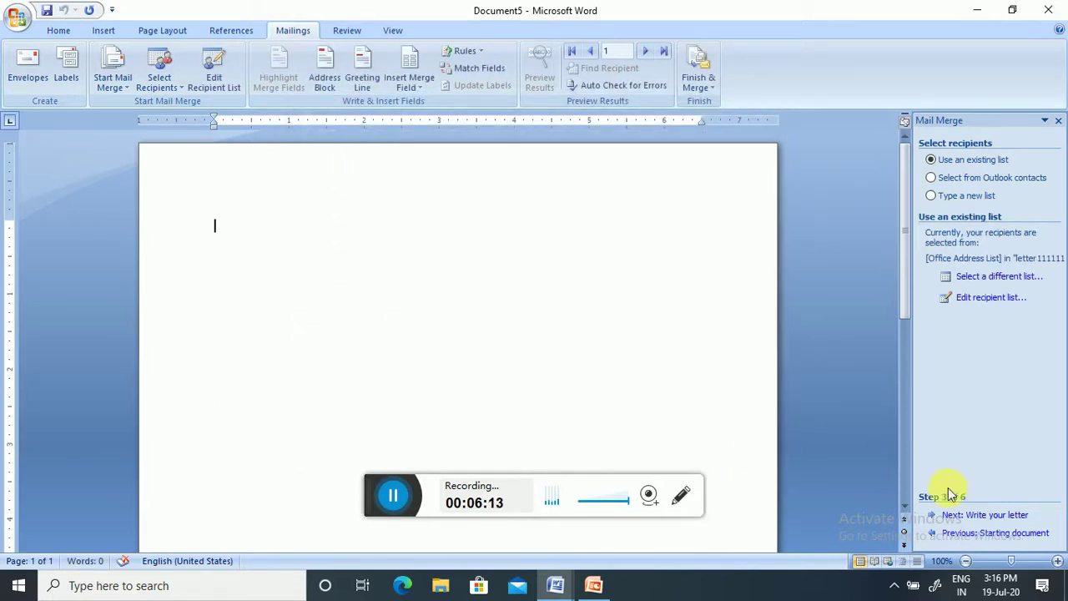
pyautogui.click(987, 516)
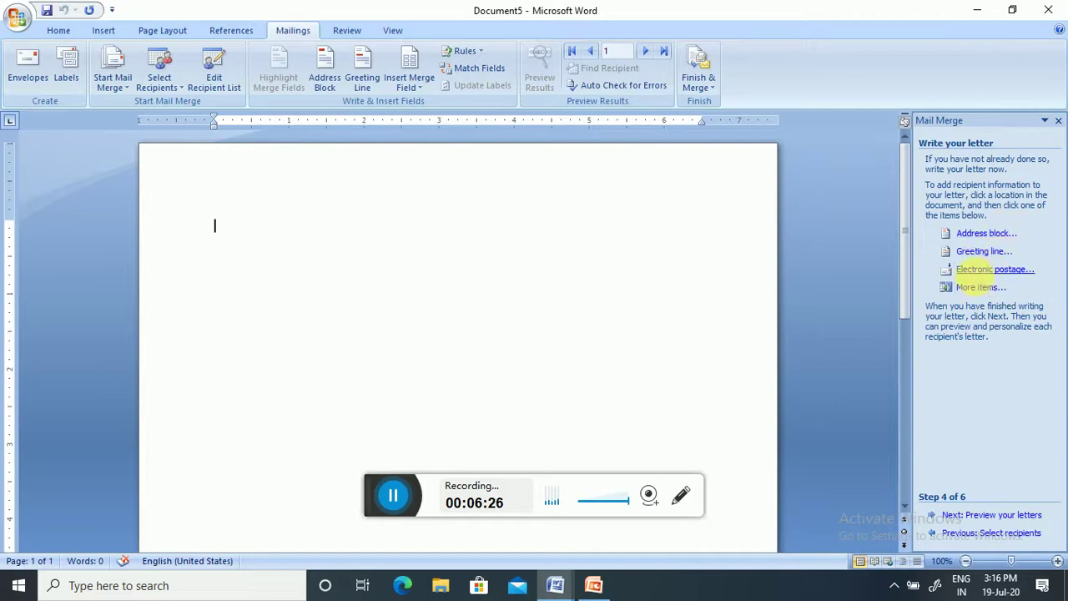
pyautogui.click(986, 292)
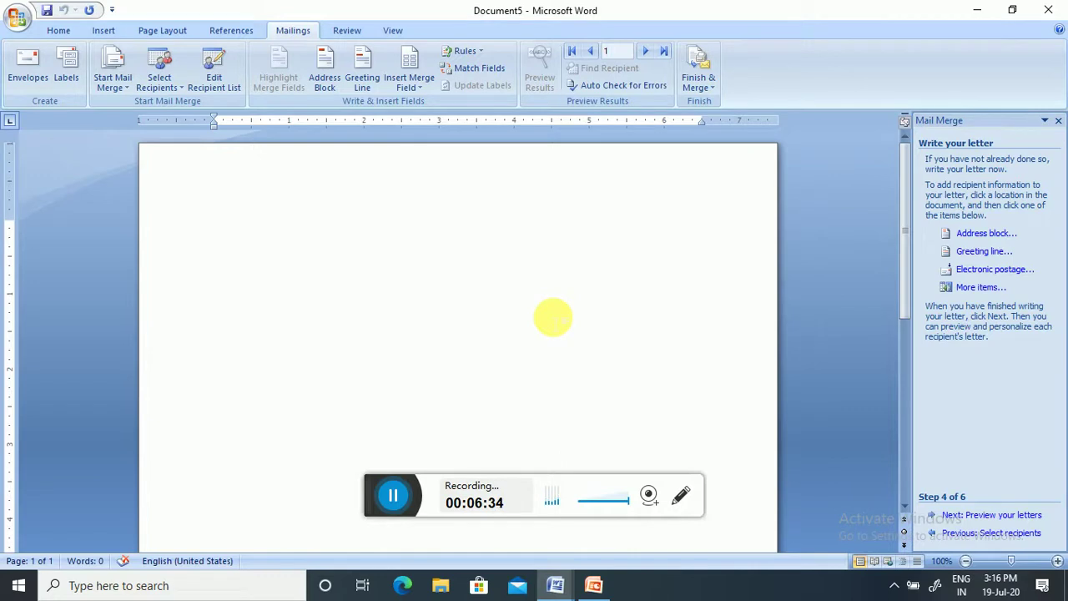
# - Copy the whole sports-meet invitation text from the letter document and paste it into Document5
pyautogui.moveTo(557, 589)
pyautogui.click(529, 548)
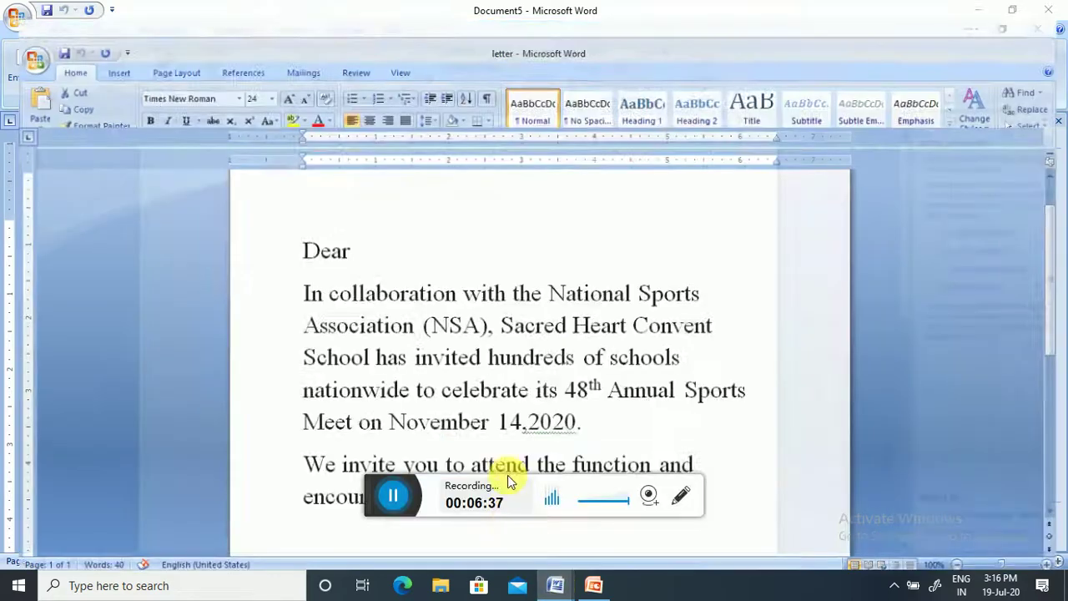
pyautogui.hotkey('ctrl', 'a')
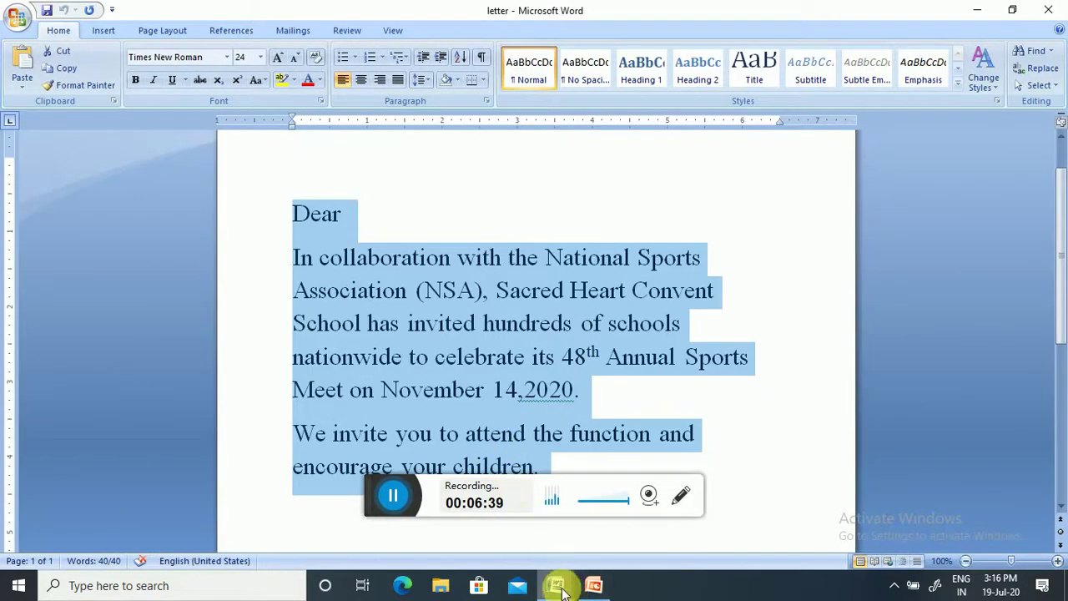
pyautogui.click(595, 583)
pyautogui.click(487, 530)
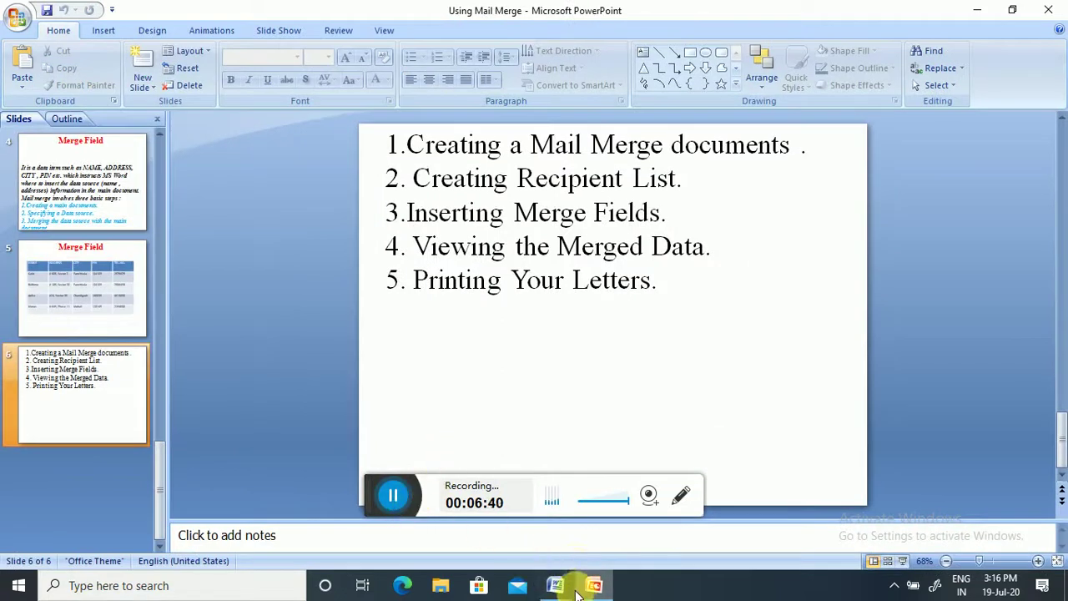
pyautogui.moveTo(554, 588)
pyautogui.click(595, 544)
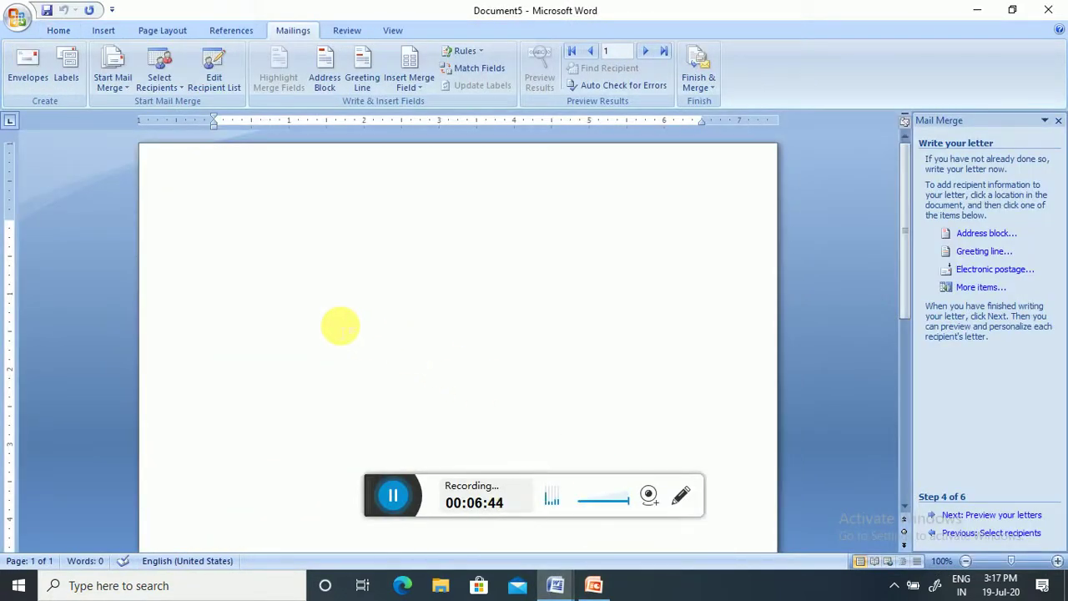
pyautogui.click(353, 337)
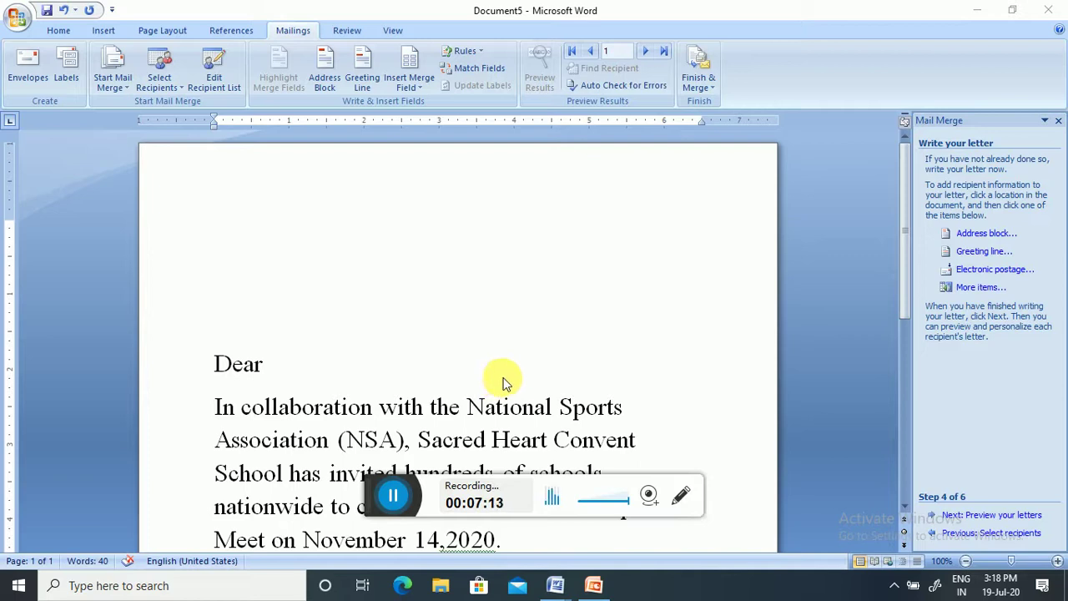
pyautogui.scroll(-3, 503, 384)
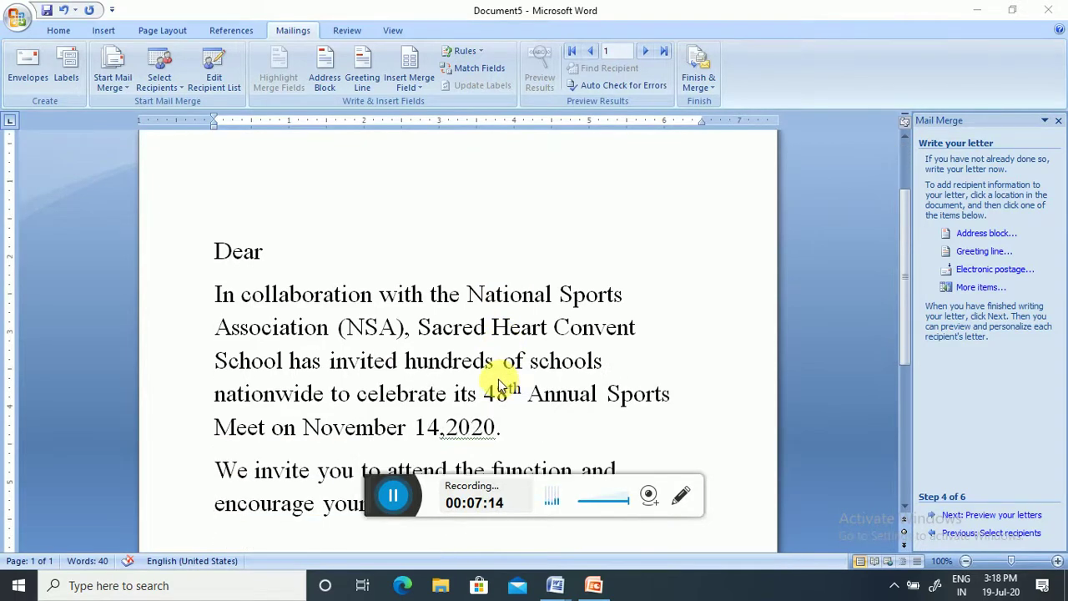
pyautogui.scroll(3, 499, 386)
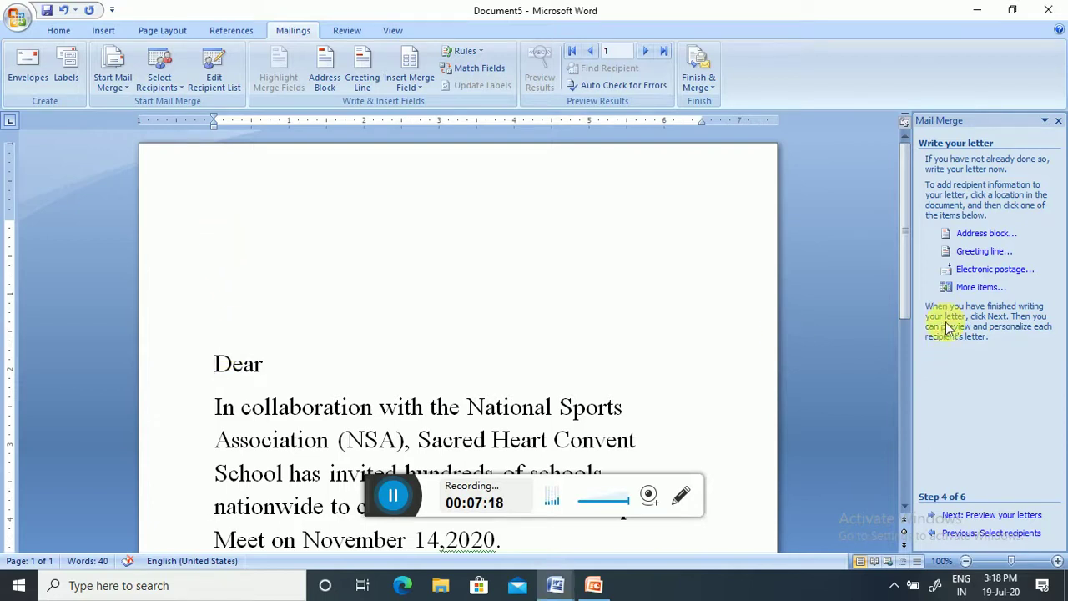
# - Insert the First_Name merge field at the top, moving 'Dear' onto the line below
pyautogui.click(961, 292)
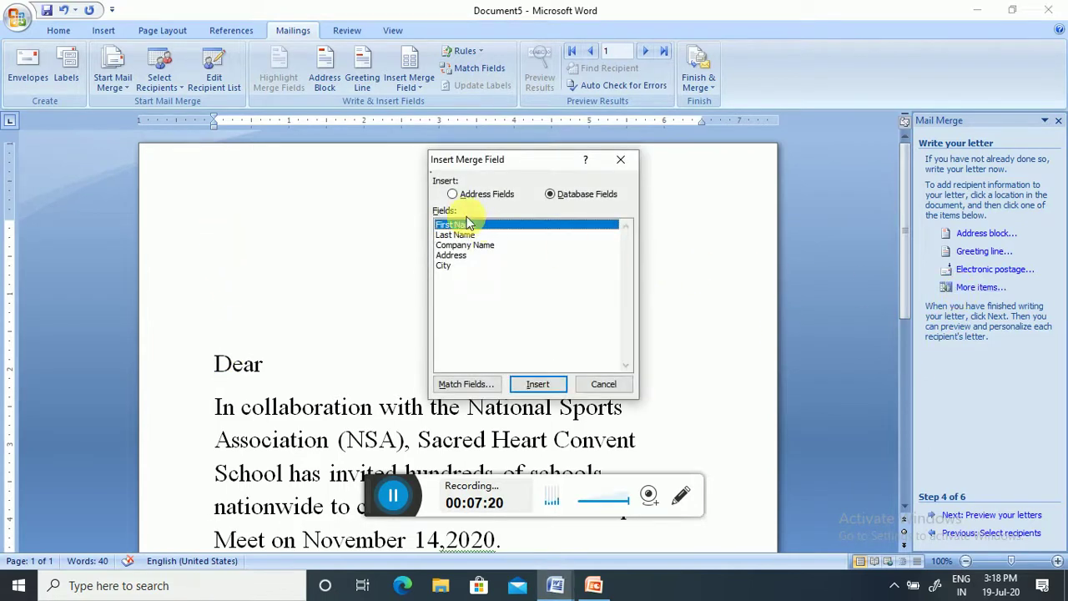
pyautogui.click(538, 383)
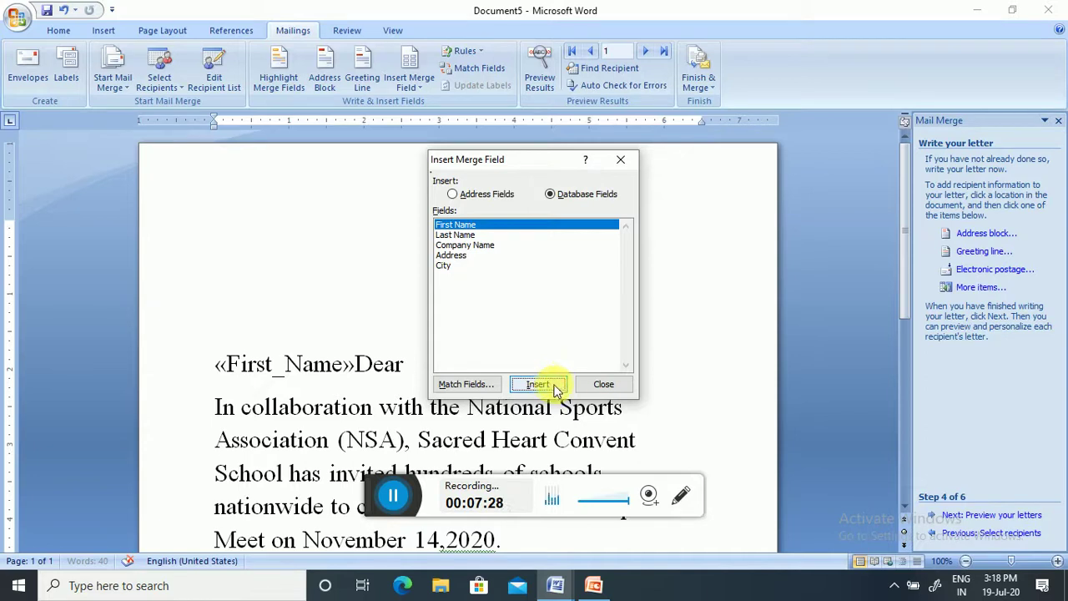
pyautogui.click(587, 385)
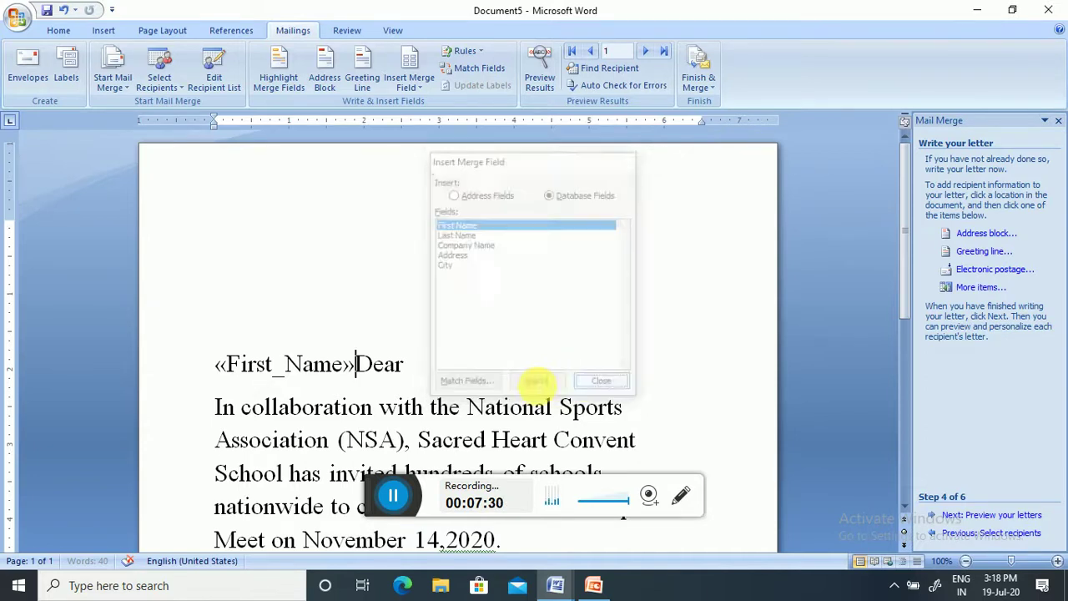
pyautogui.press('Return')
pyautogui.click(381, 369)
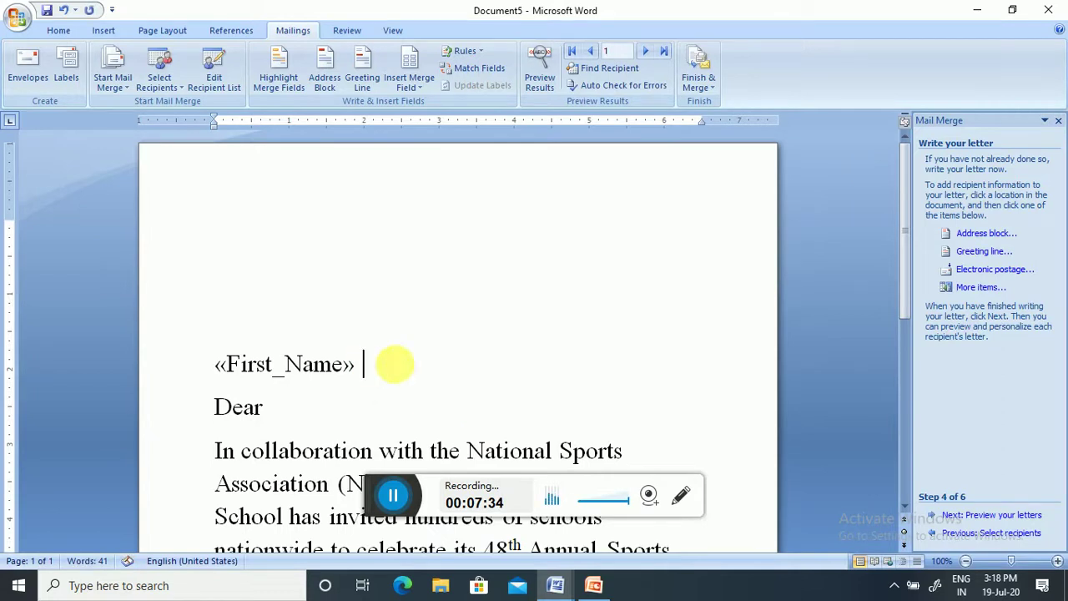
# - Add Last_Name after First_Name, then Company_Name on its own line below
pyautogui.click(972, 287)
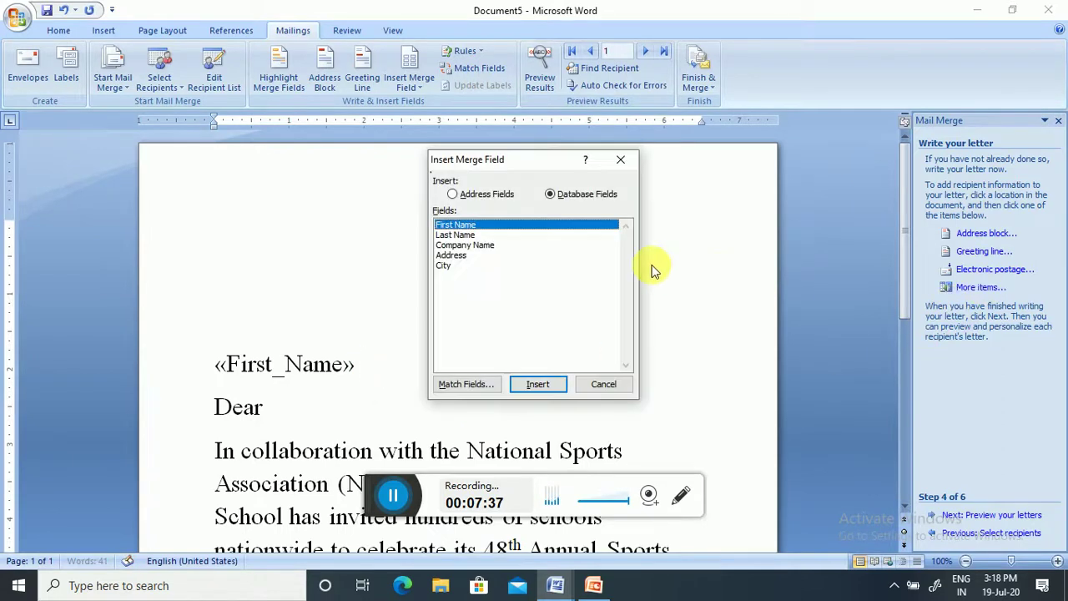
pyautogui.click(457, 235)
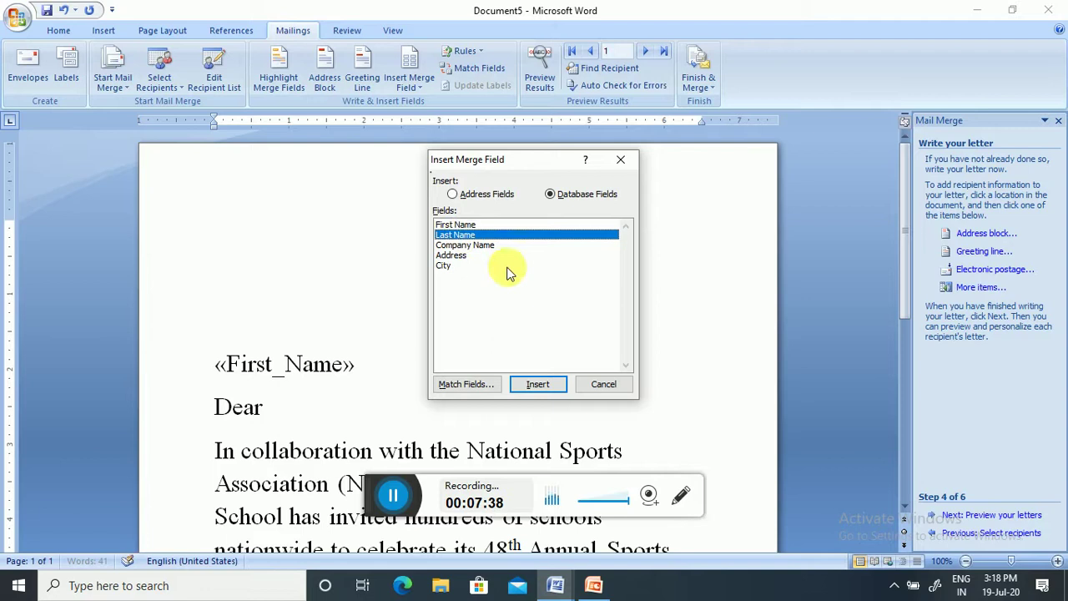
pyautogui.click(535, 386)
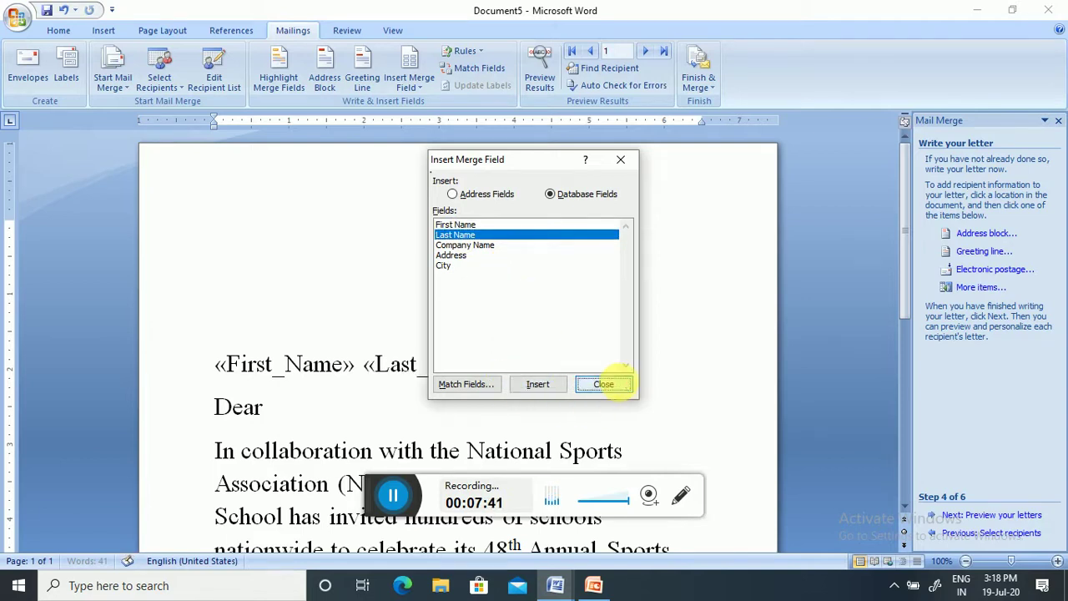
pyautogui.click(603, 384)
pyautogui.press('Return')
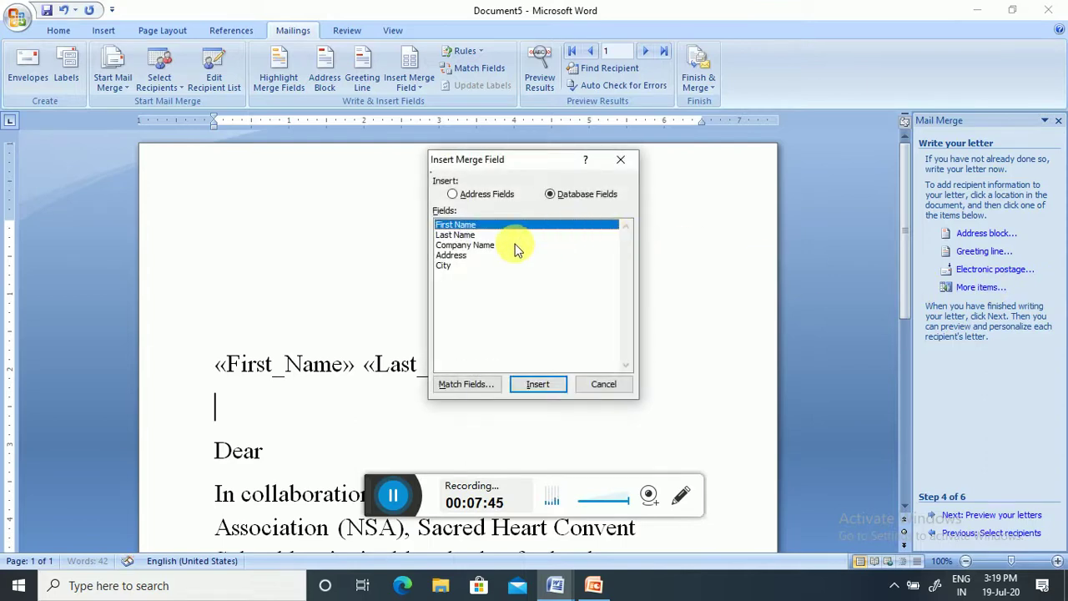
pyautogui.click(483, 246)
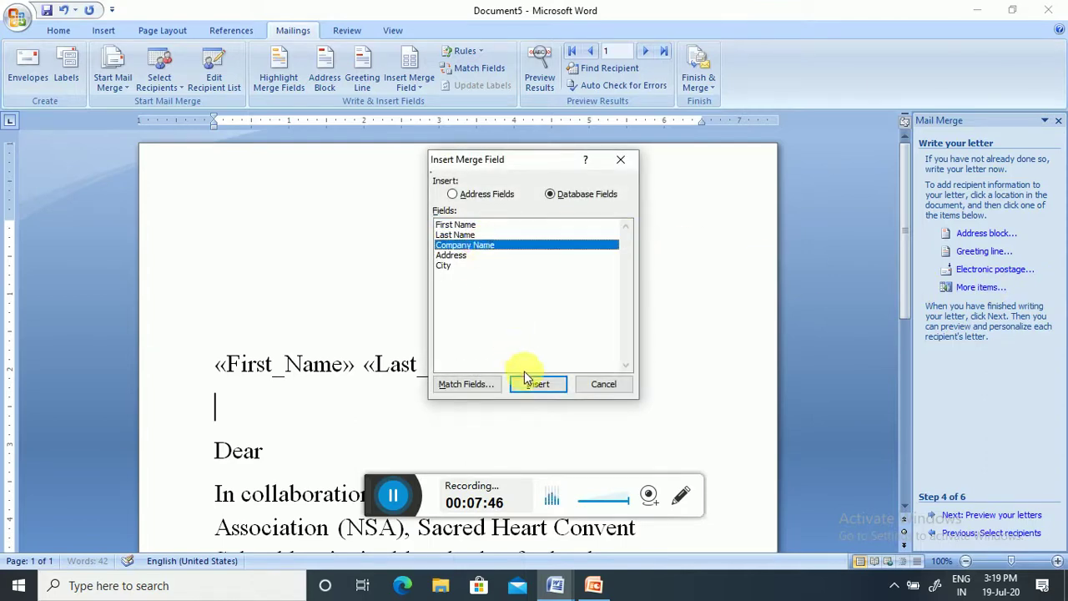
pyautogui.click(534, 385)
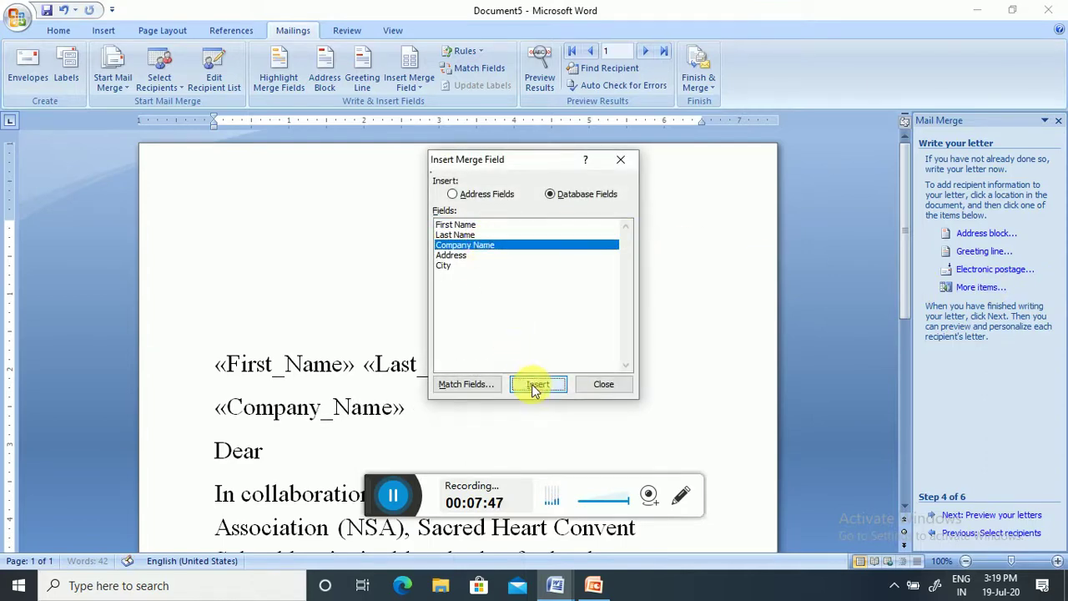
pyautogui.click(604, 385)
pyautogui.press('Return')
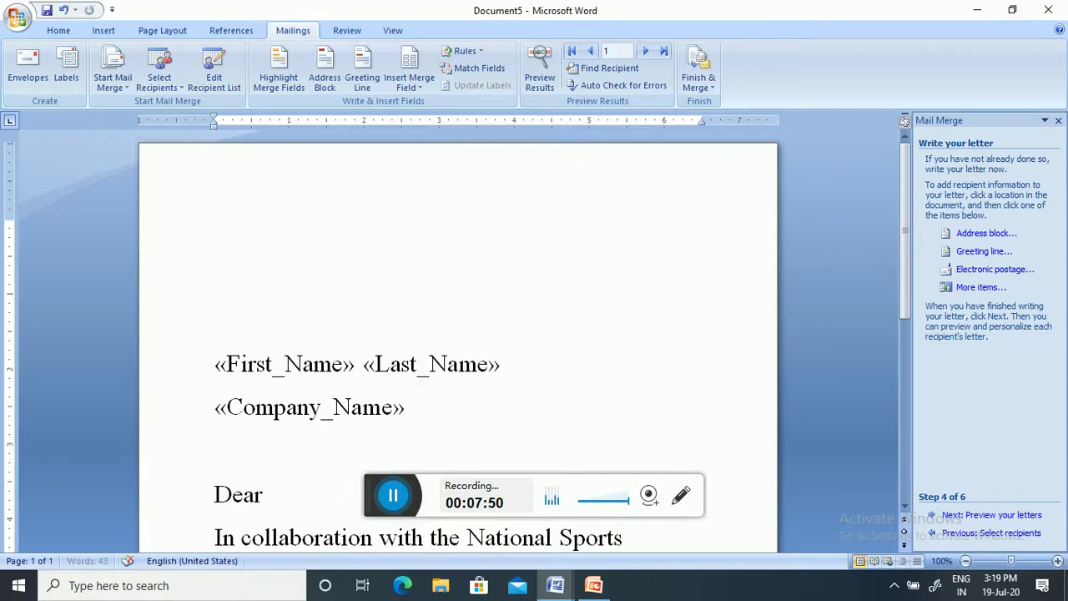
# - Insert the Address and City merge fields, each on its own line
pyautogui.click(972, 287)
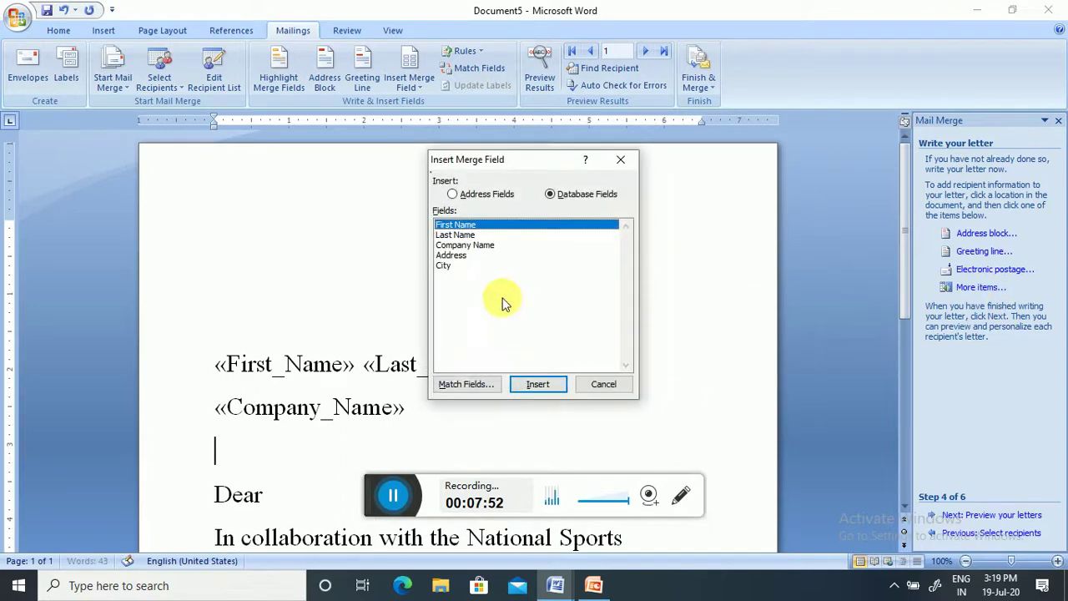
pyautogui.click(463, 255)
pyautogui.click(537, 383)
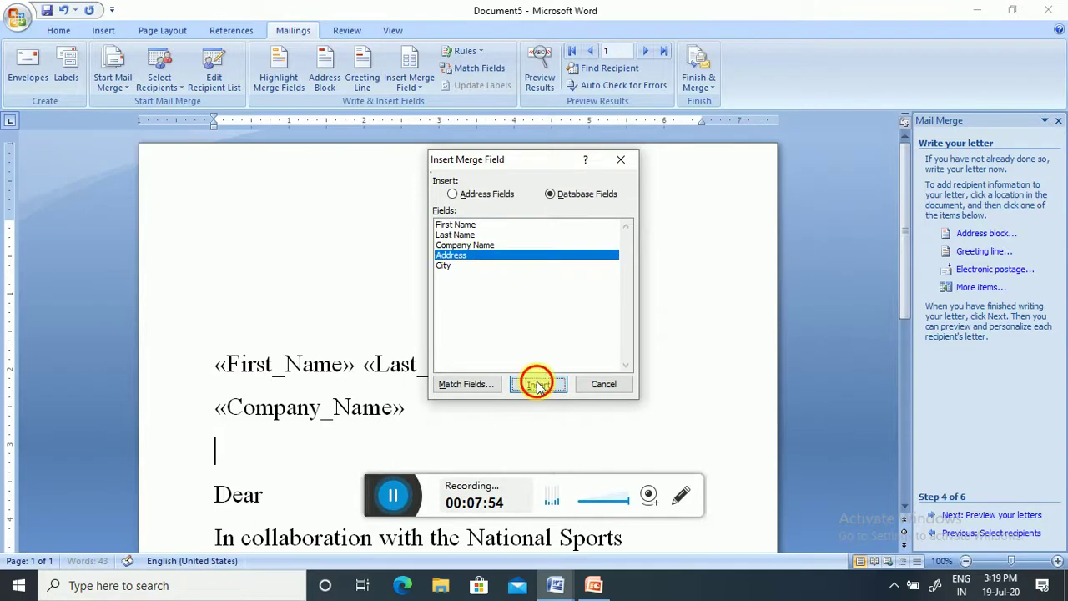
pyautogui.click(575, 387)
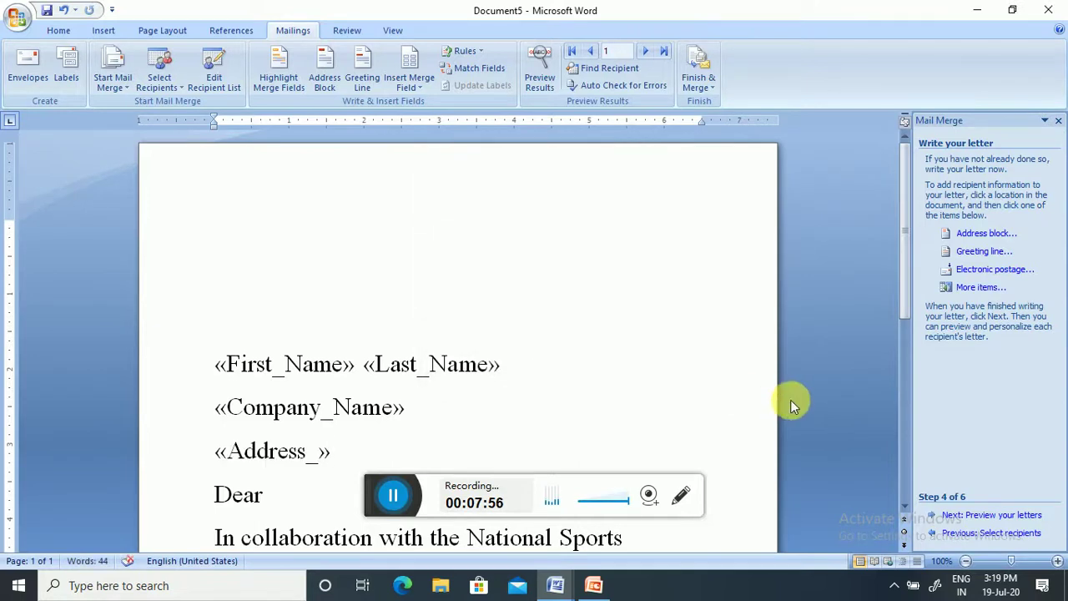
pyautogui.press('Return')
pyautogui.click(972, 287)
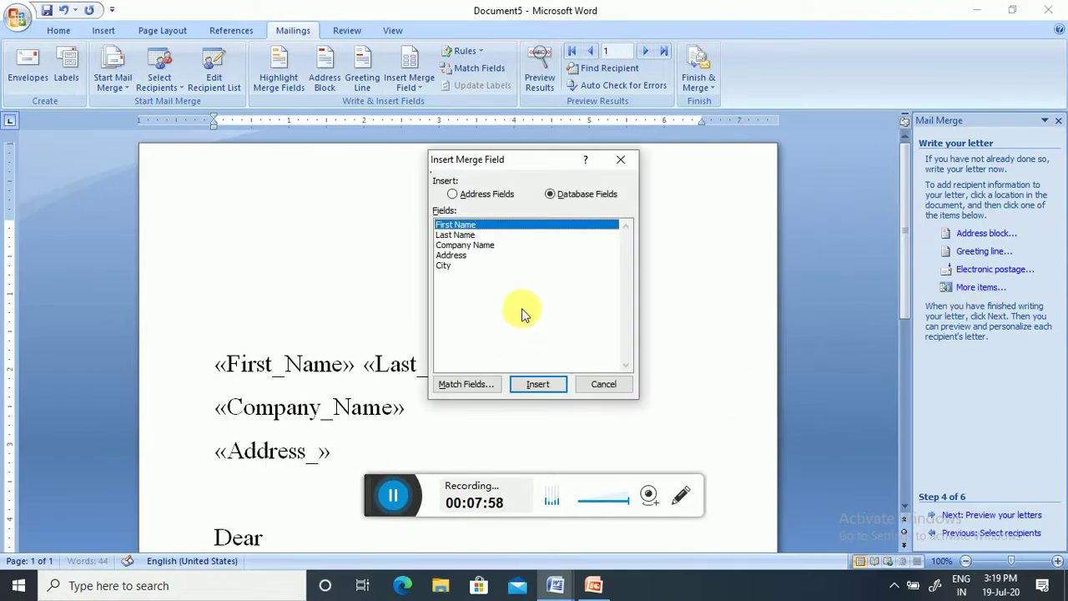
pyautogui.click(443, 265)
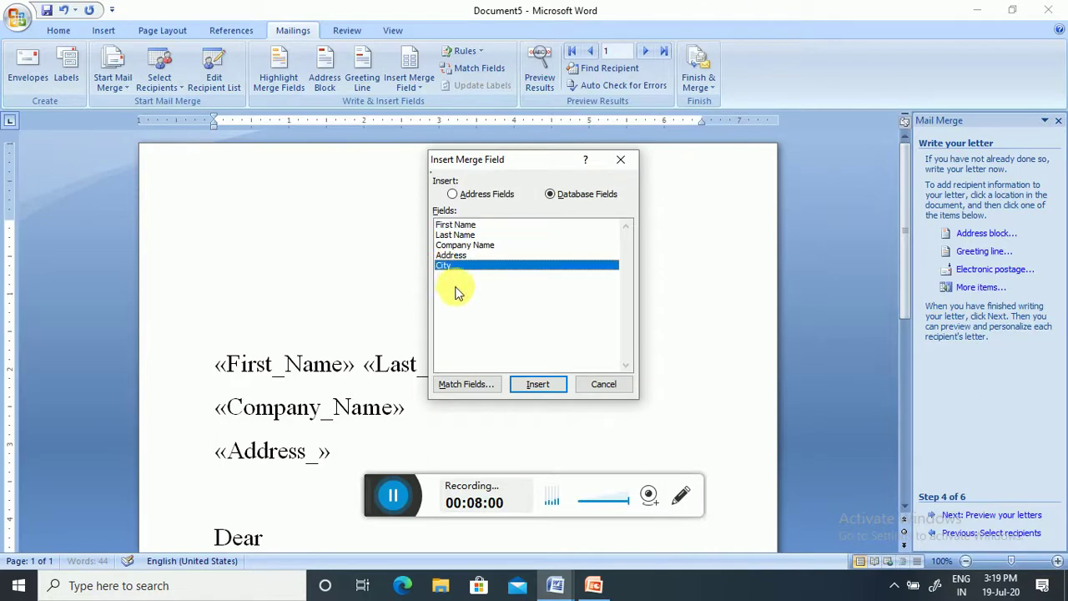
pyautogui.click(534, 384)
pyautogui.click(609, 384)
pyautogui.scroll(-3, 615, 388)
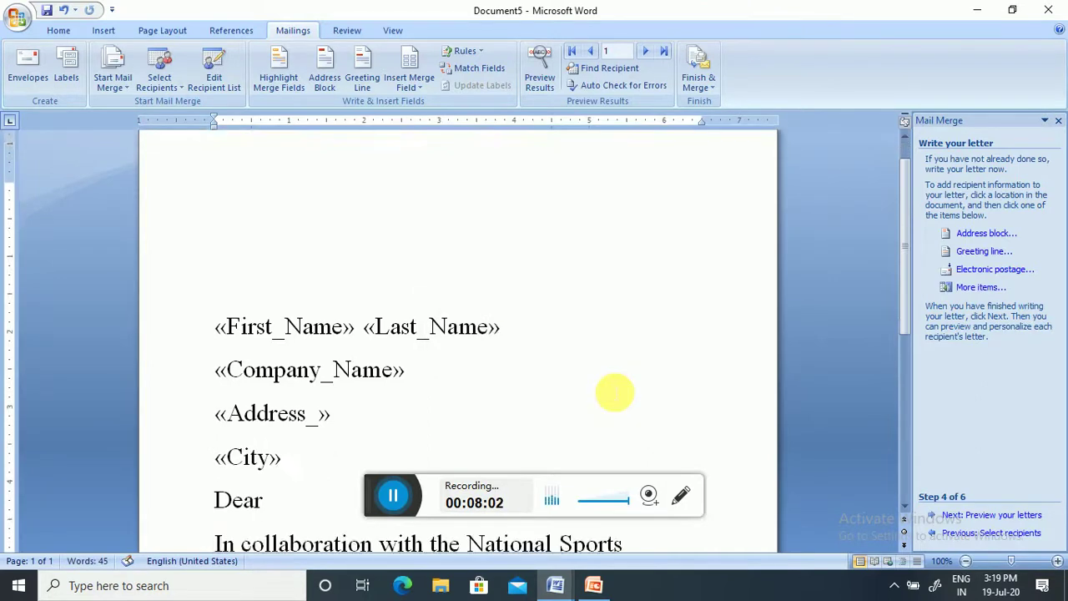
# - Insert the First_Name field after 'Dear' to personalize the greeting
pyautogui.click(297, 395)
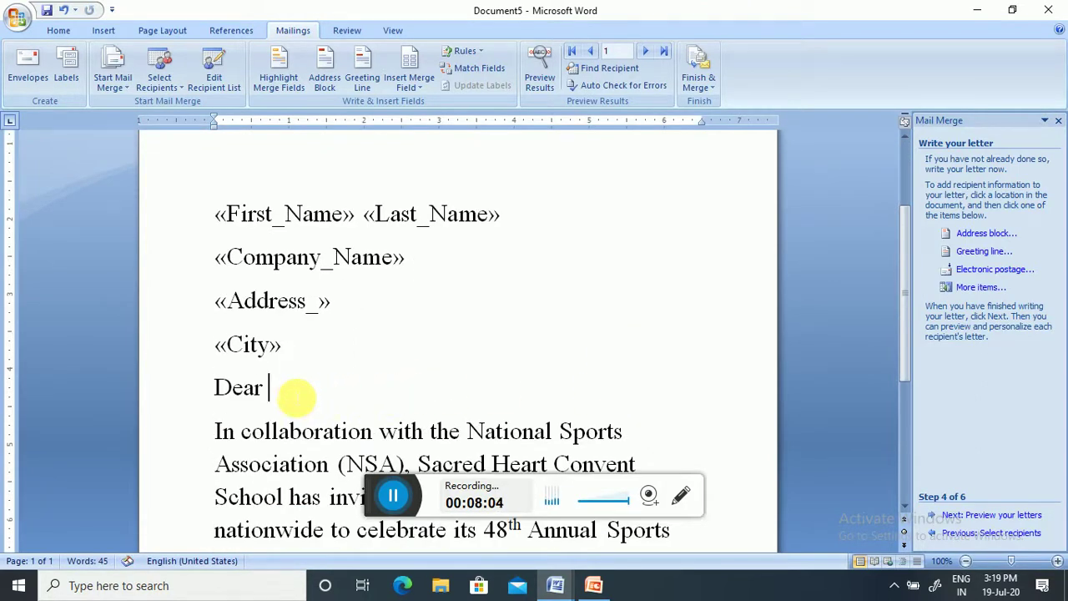
pyautogui.click(974, 288)
pyautogui.click(539, 386)
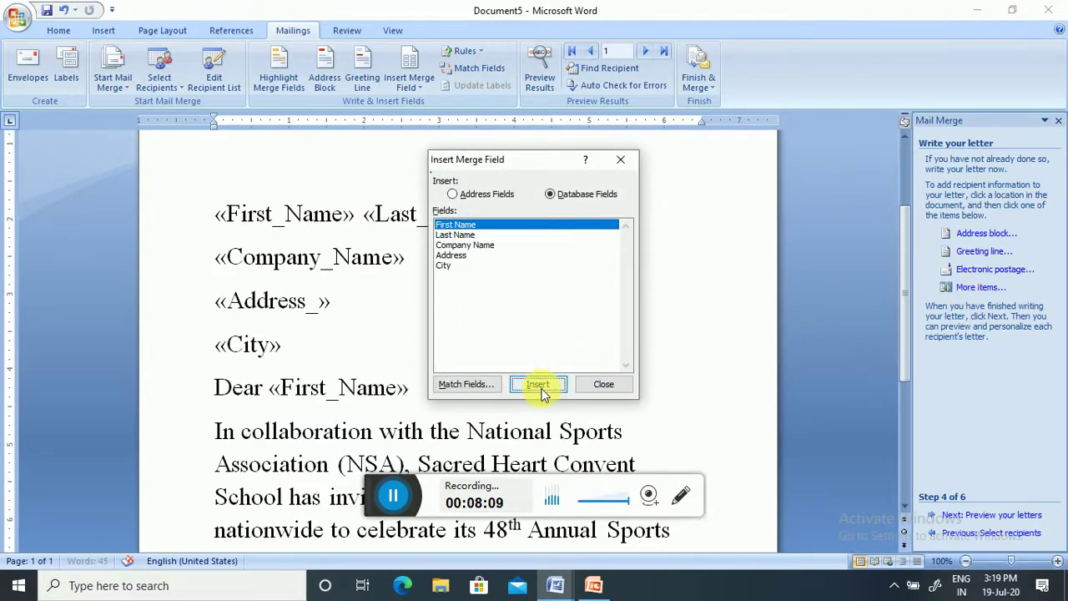
pyautogui.click(624, 386)
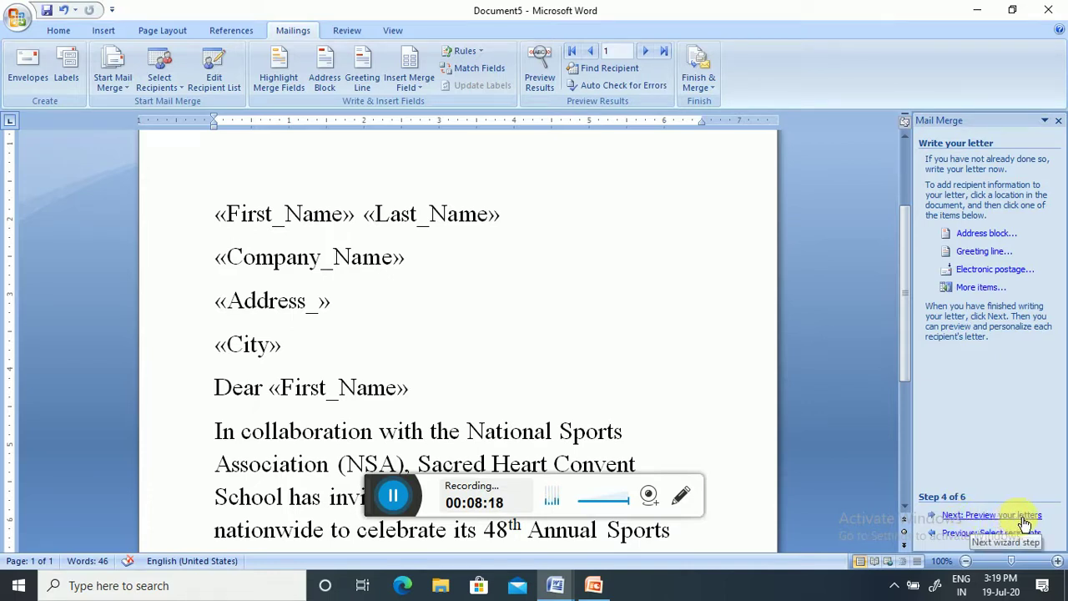
pyautogui.click(594, 586)
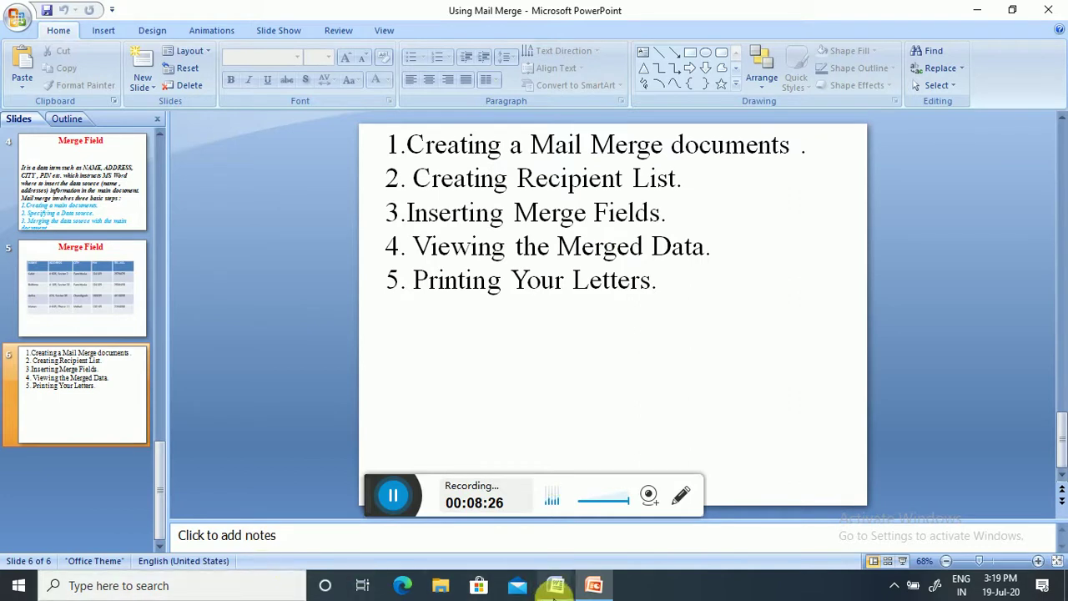
pyautogui.moveTo(555, 584)
pyautogui.click(675, 513)
pyautogui.hotkey('ctrl', 'a')
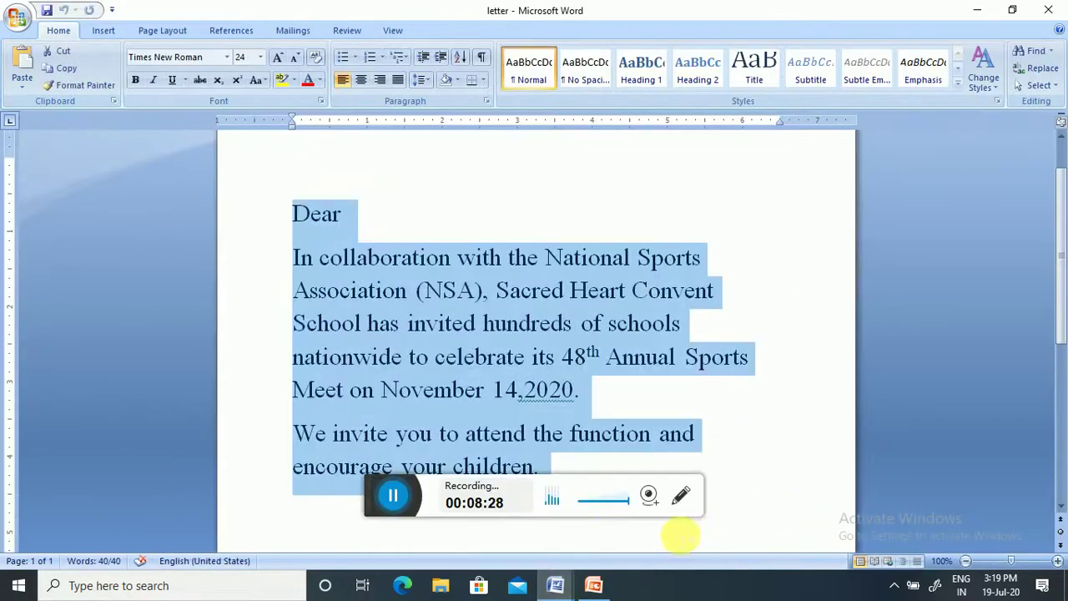
pyautogui.click(519, 538)
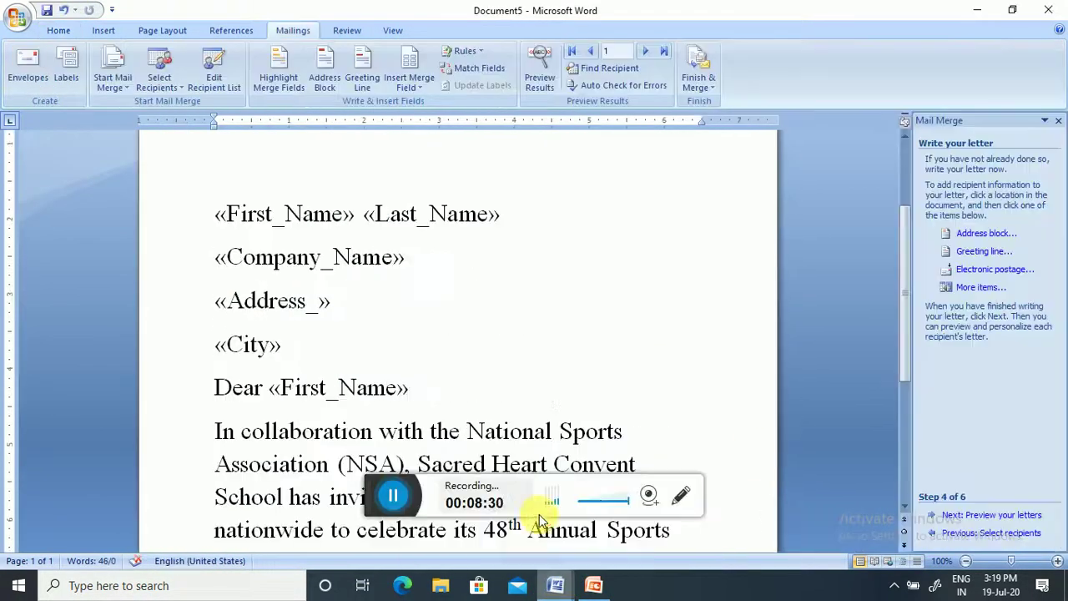
# - Check recipient 1's previewed letter with real details, then proceed to Complete the merge
pyautogui.click(993, 516)
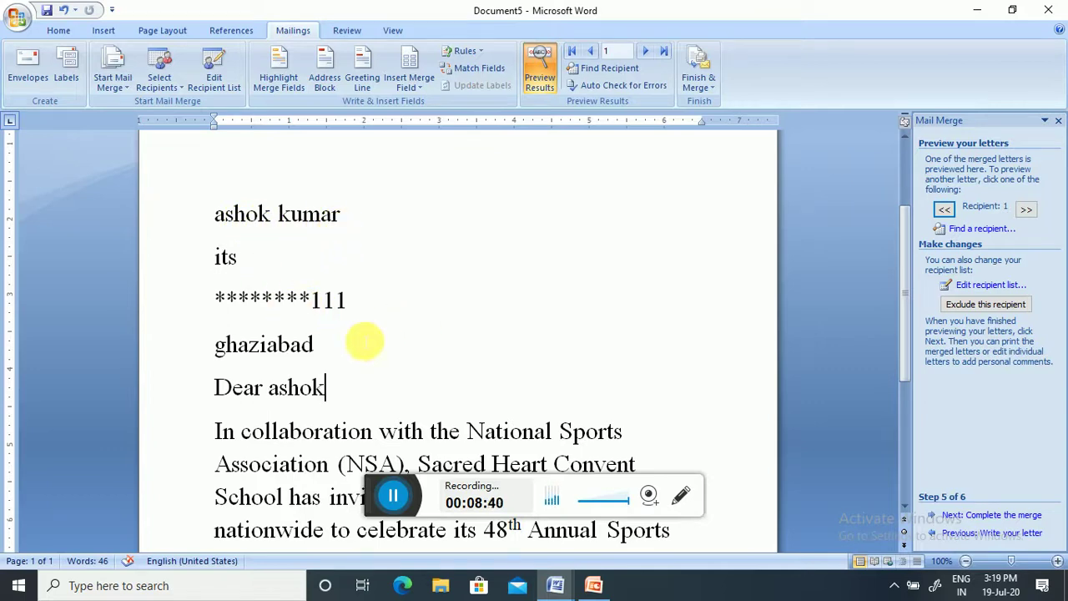
pyautogui.scroll(-5, 296, 354)
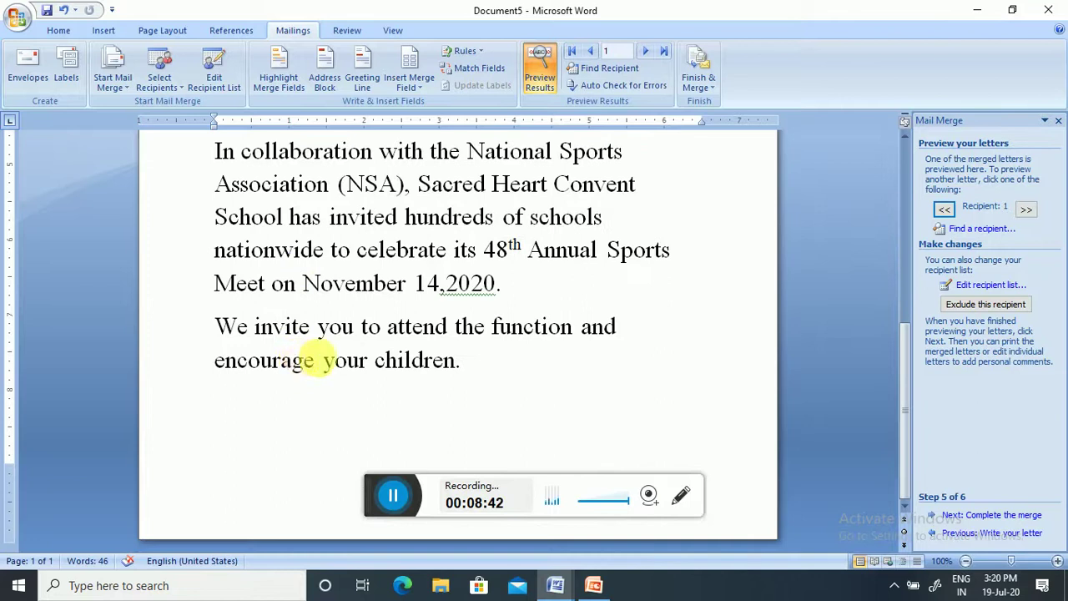
pyautogui.scroll(6, 317, 357)
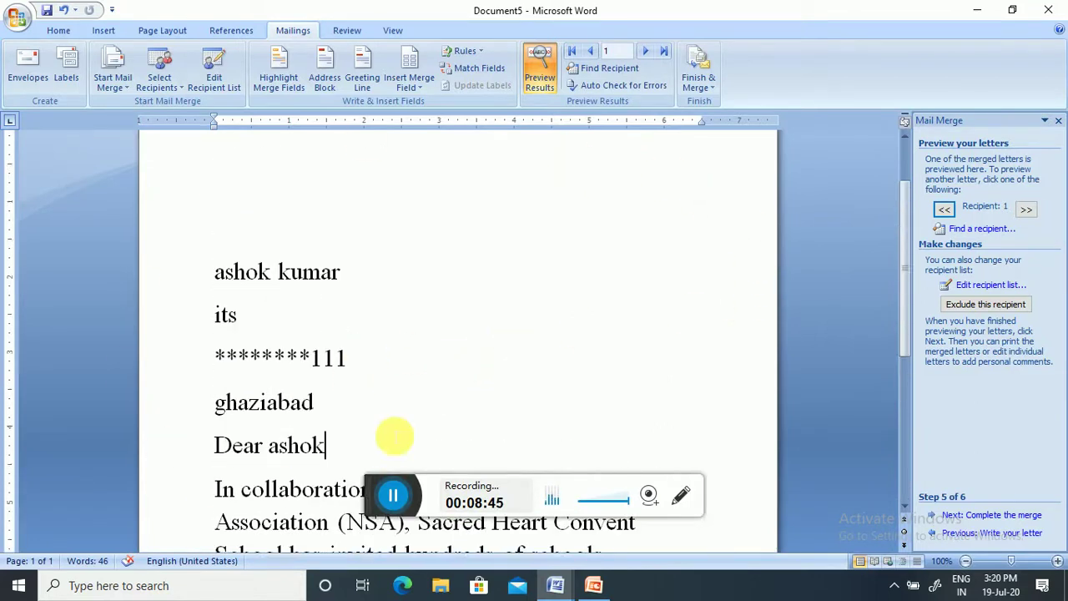
pyautogui.click(1001, 515)
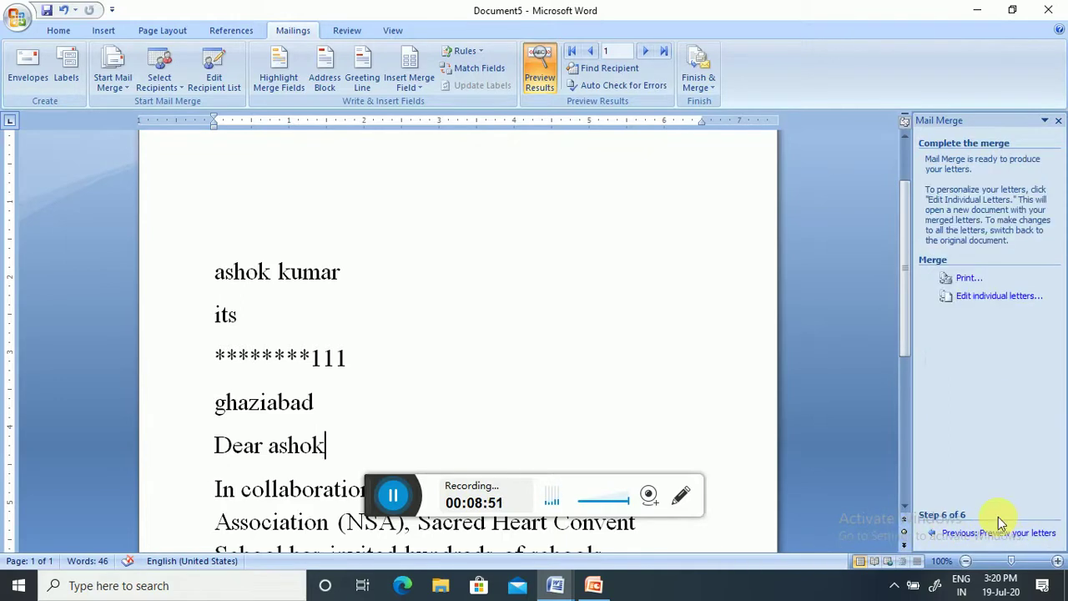
# - Merge all records for printing and send them to Microsoft Print to PDF
pyautogui.click(961, 280)
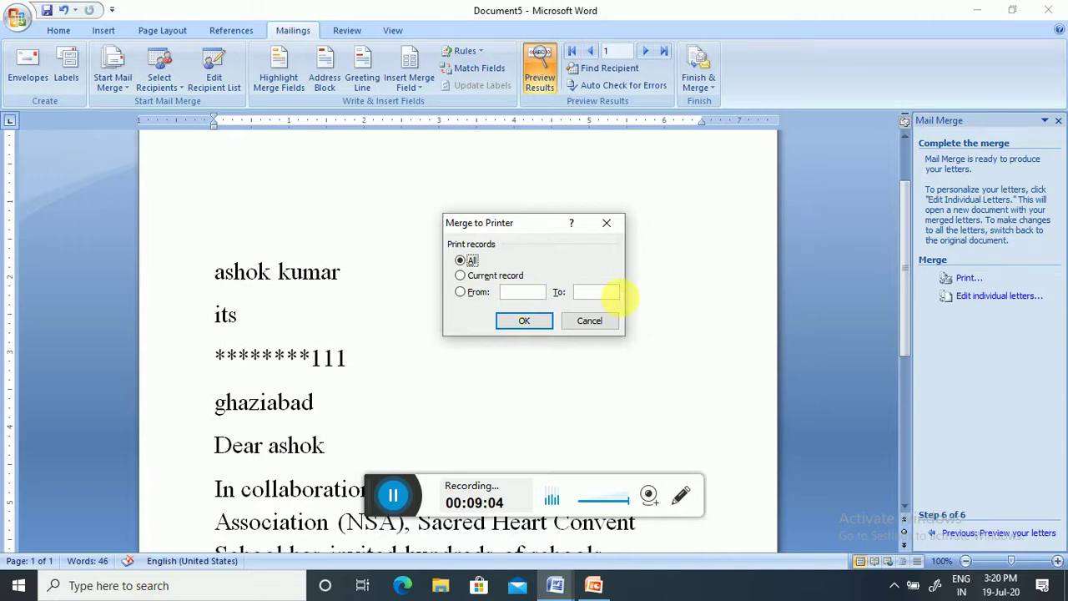
pyautogui.click(526, 322)
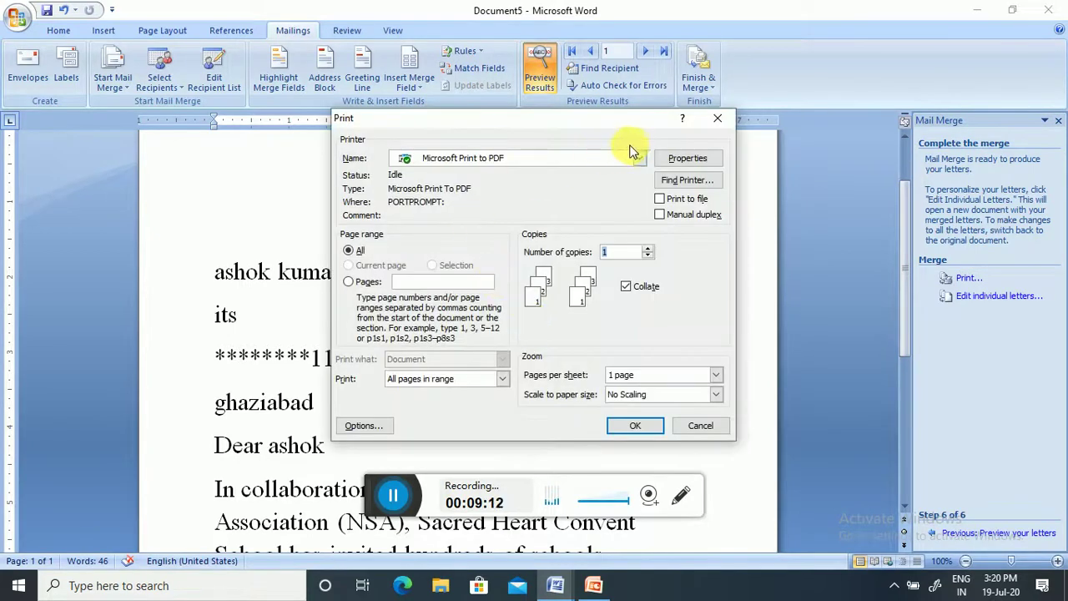
pyautogui.click(634, 426)
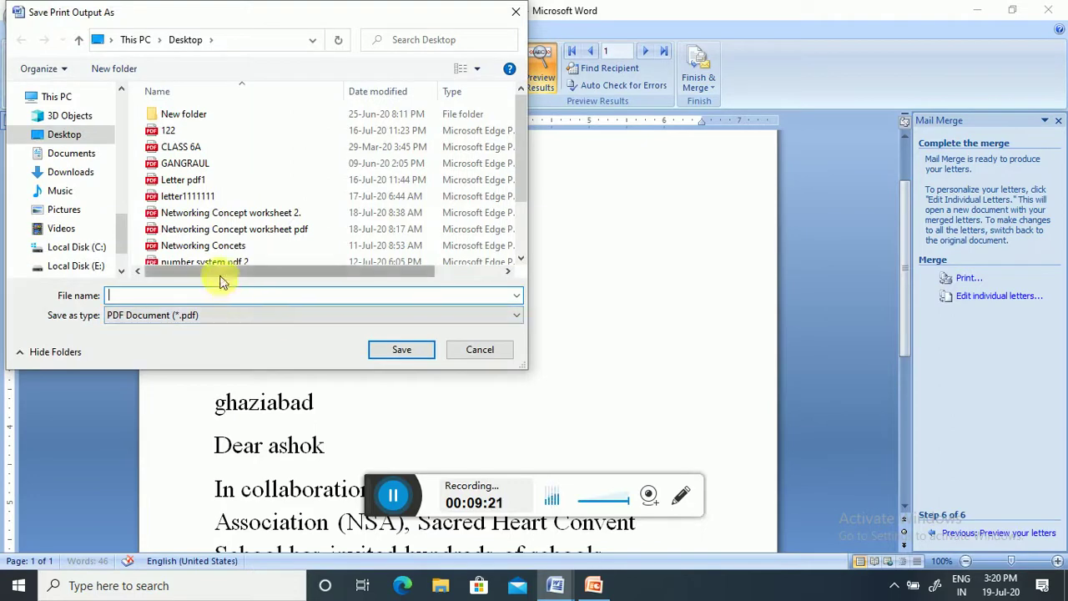
# - Save the PDF output on the Desktop as 'merge letter111'
pyautogui.click(236, 296)
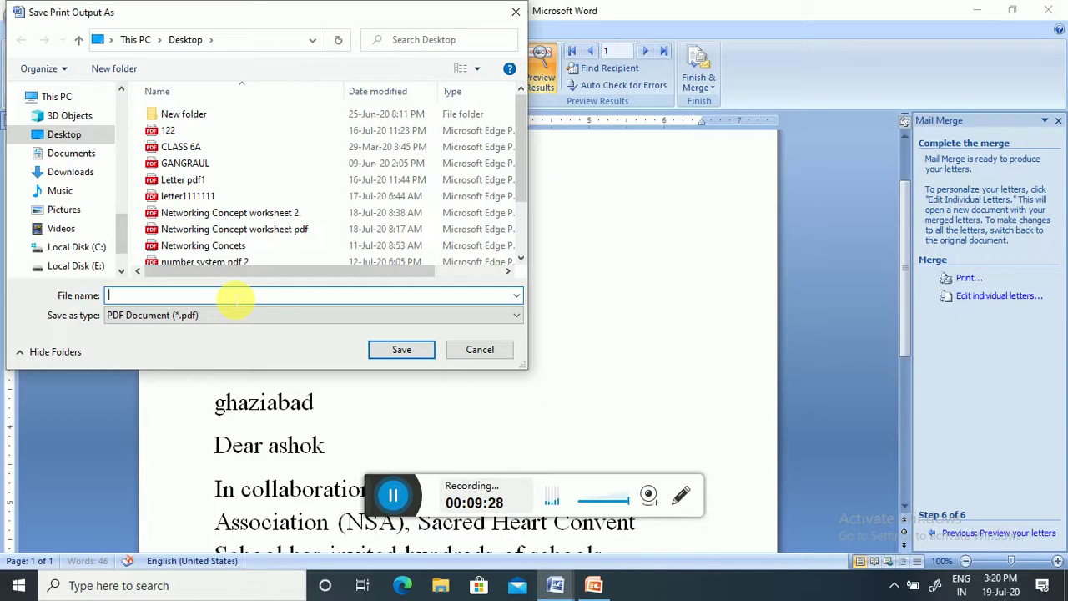
pyautogui.write('merge letter1')
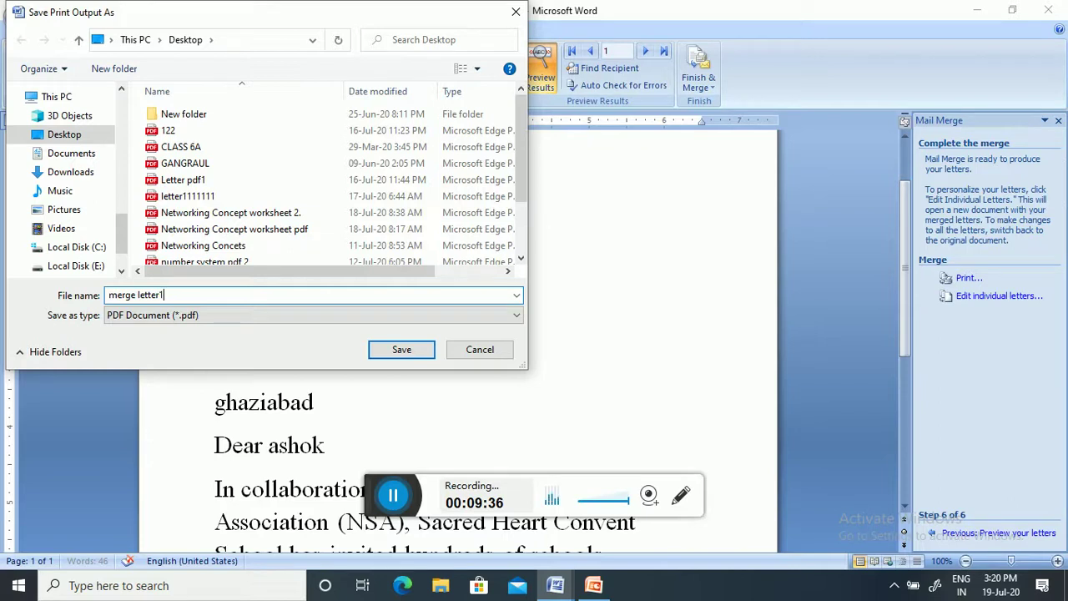
pyautogui.write('11')
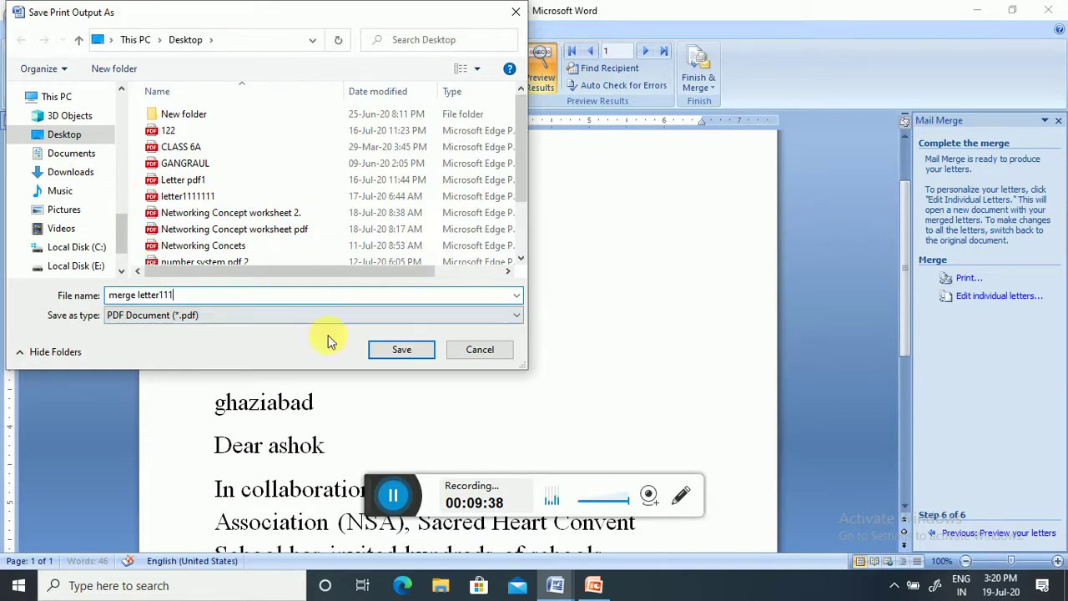
pyautogui.click(408, 354)
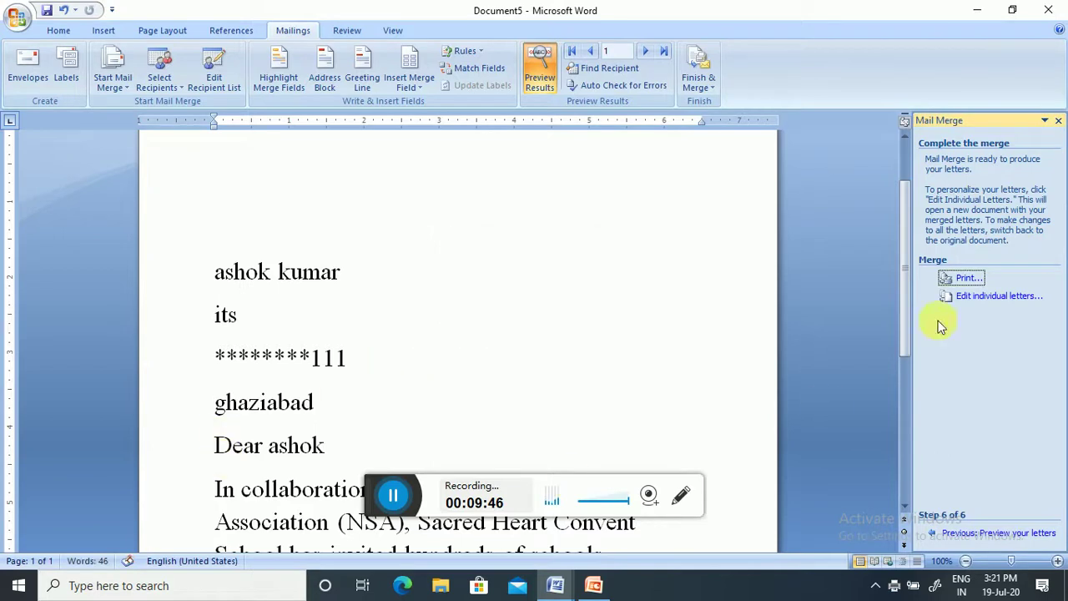
# - Minimize both Word windows and PowerPoint, then open the merge letter111 PDF from the desktop
pyautogui.click(982, 10)
pyautogui.click(976, 8)
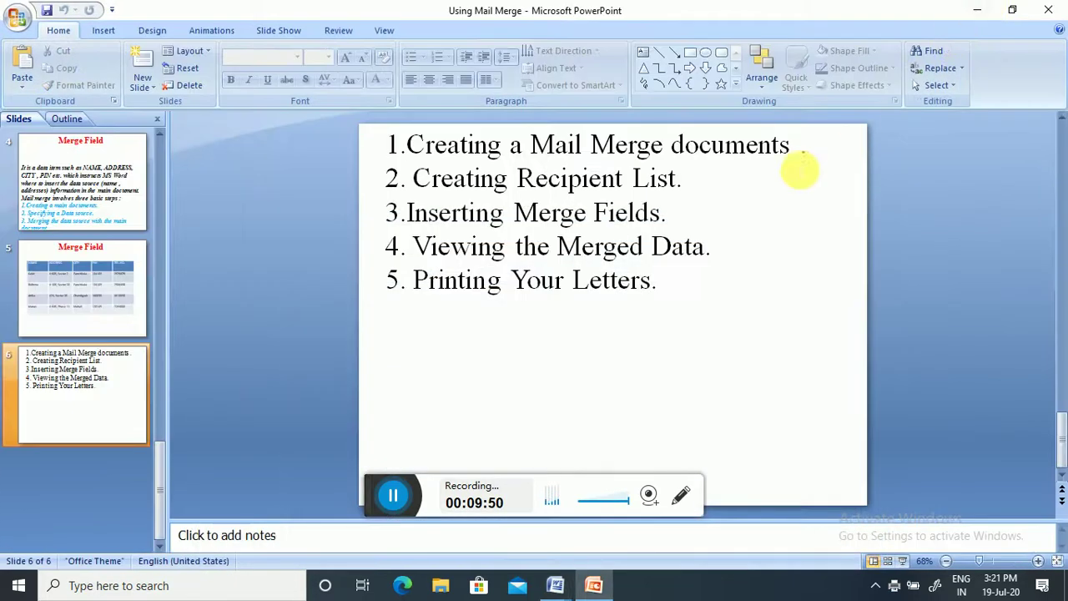
pyautogui.click(977, 10)
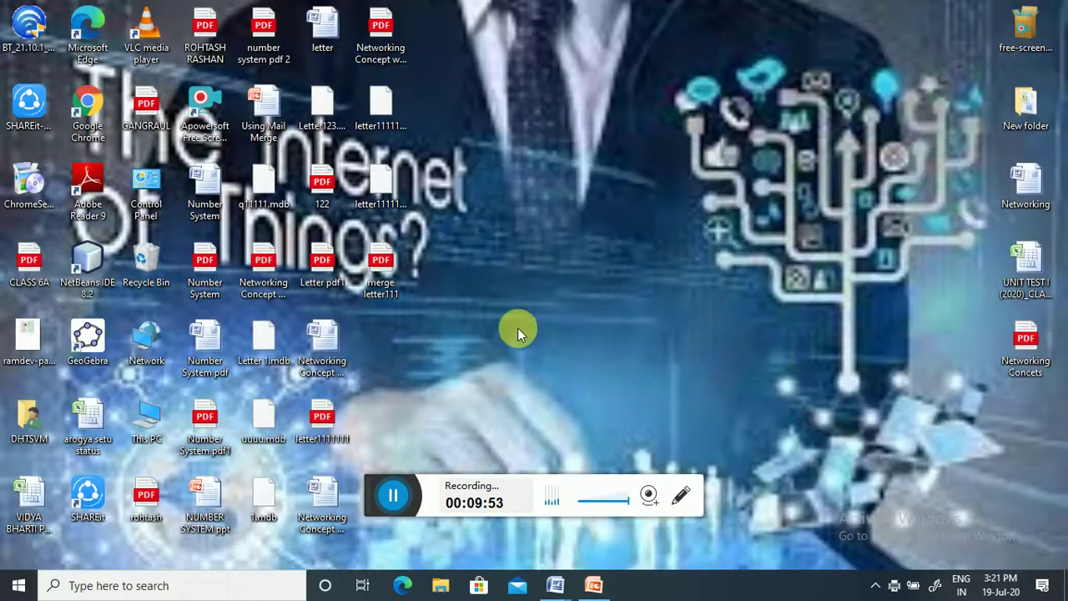
pyautogui.doubleClick(377, 270)
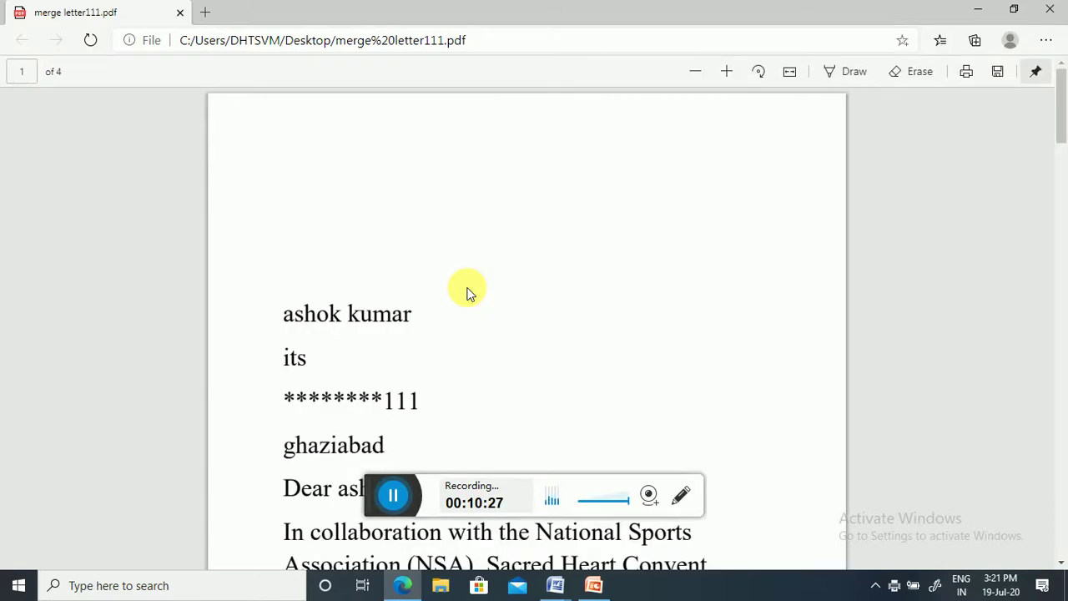
# - Scroll through the four pages of merge letter111.pdf to check each recipient's letter
pyautogui.scroll(-8, 467, 292)
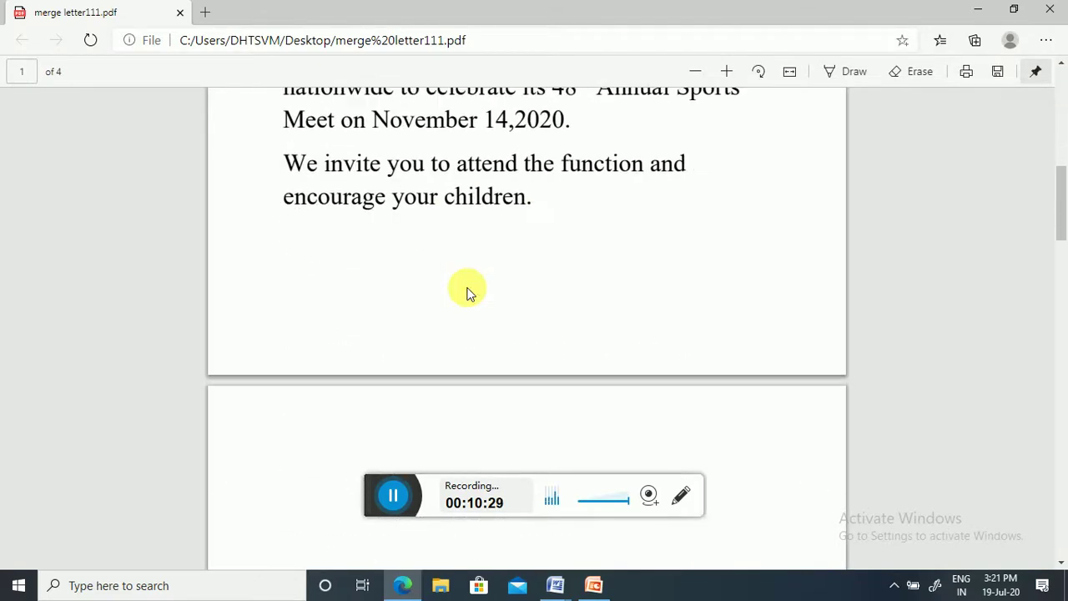
pyautogui.scroll(-7, 467, 292)
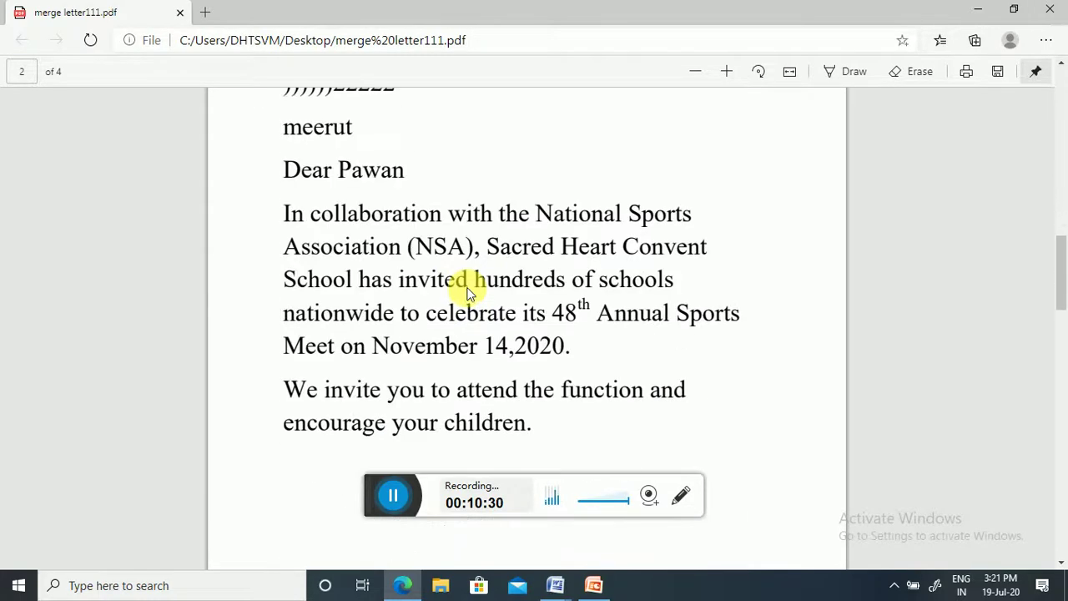
pyautogui.scroll(-6, 468, 292)
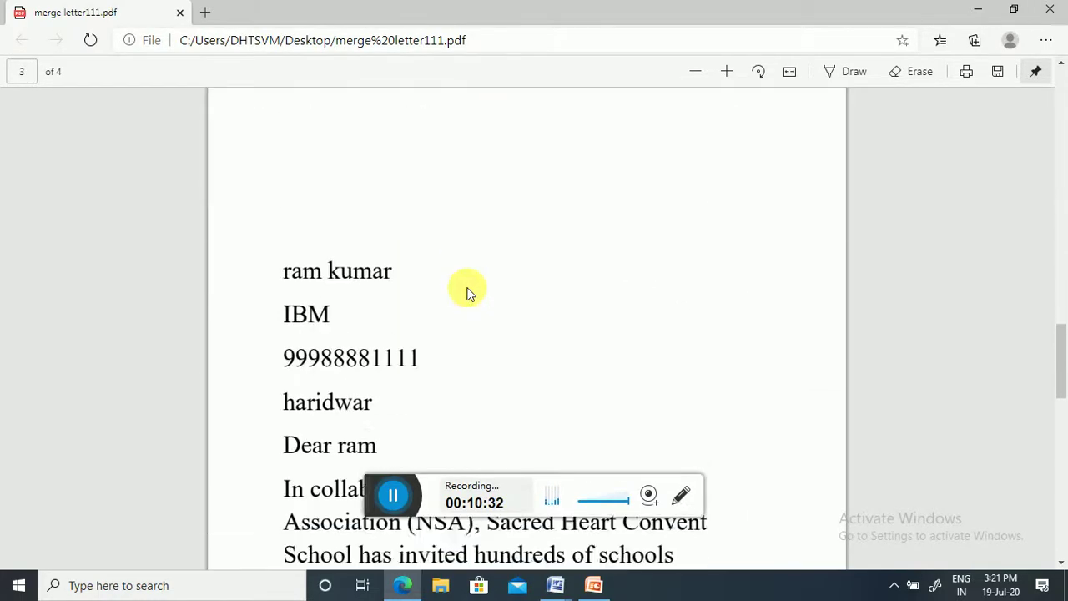
pyautogui.scroll(-7, 467, 292)
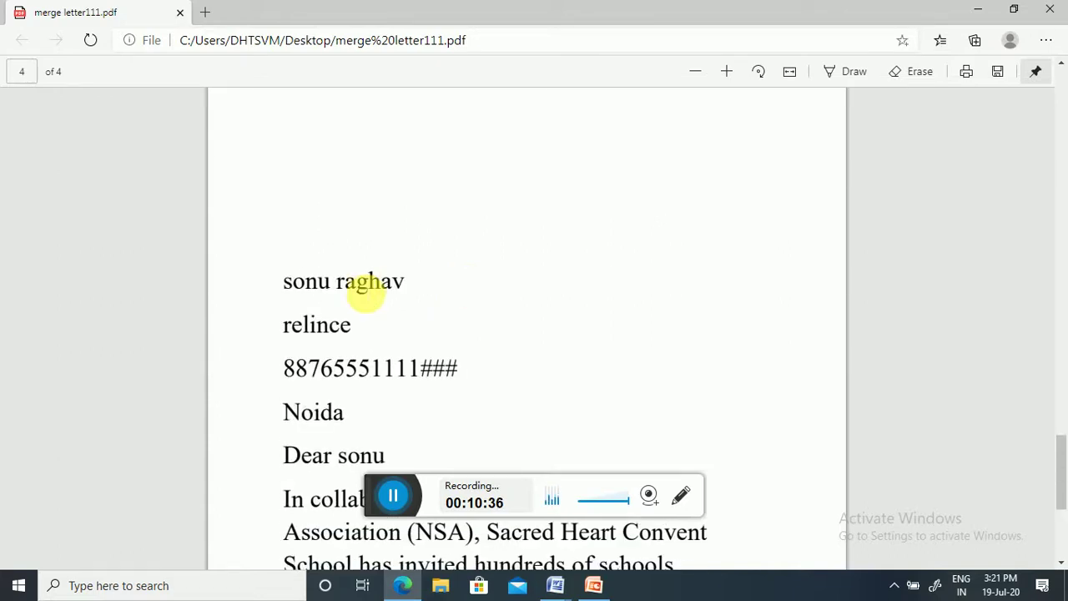
pyautogui.scroll(-4, 496, 286)
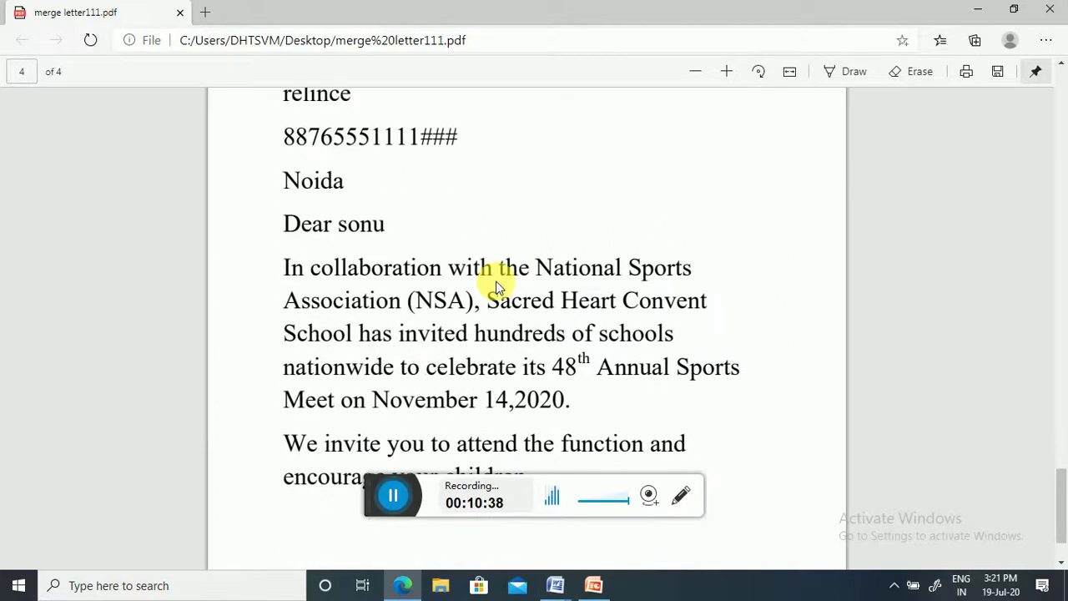
pyautogui.scroll(10, 497, 286)
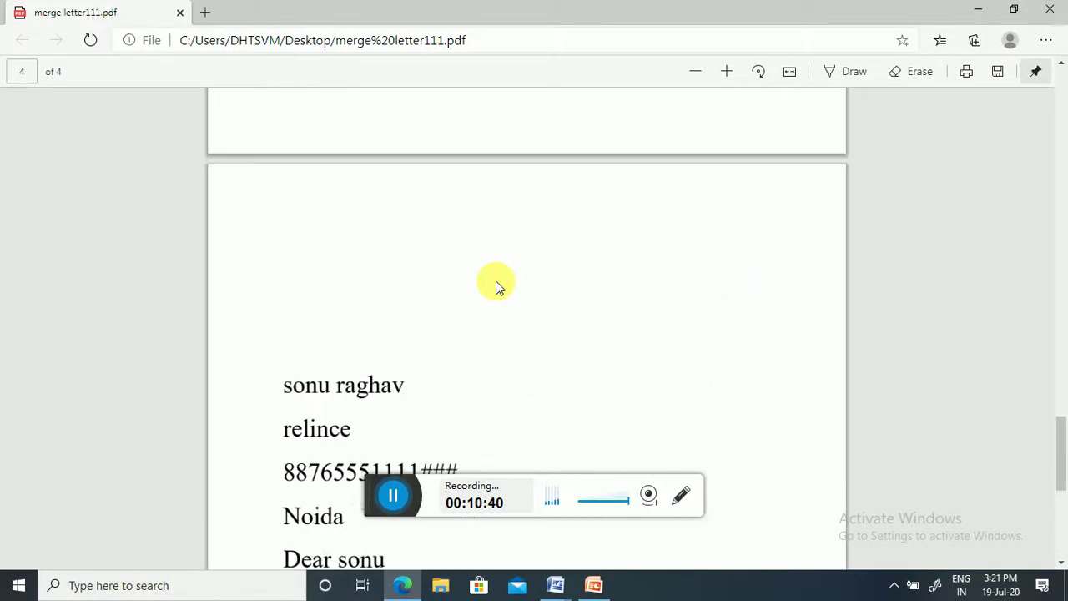